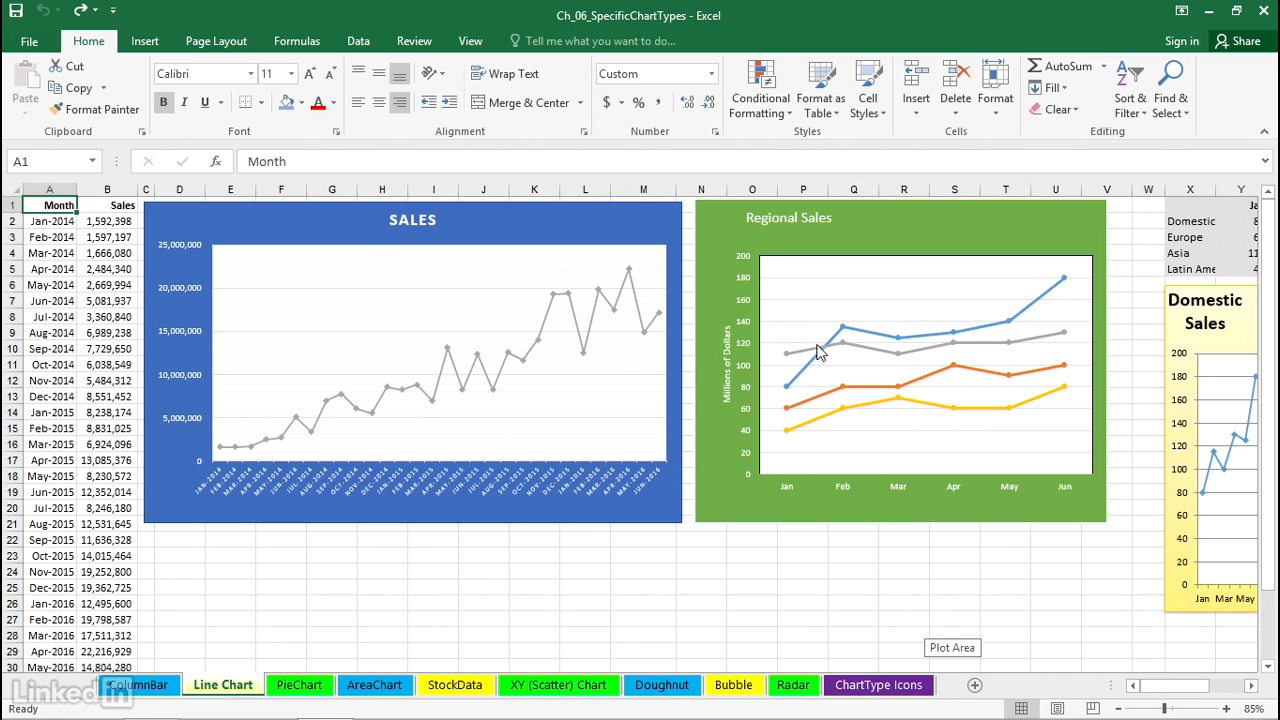
Turn on the smoothed line option for the Domestic series in the Regional Sales chart.
mouse_move(844, 335)
mouse_move(916, 346)
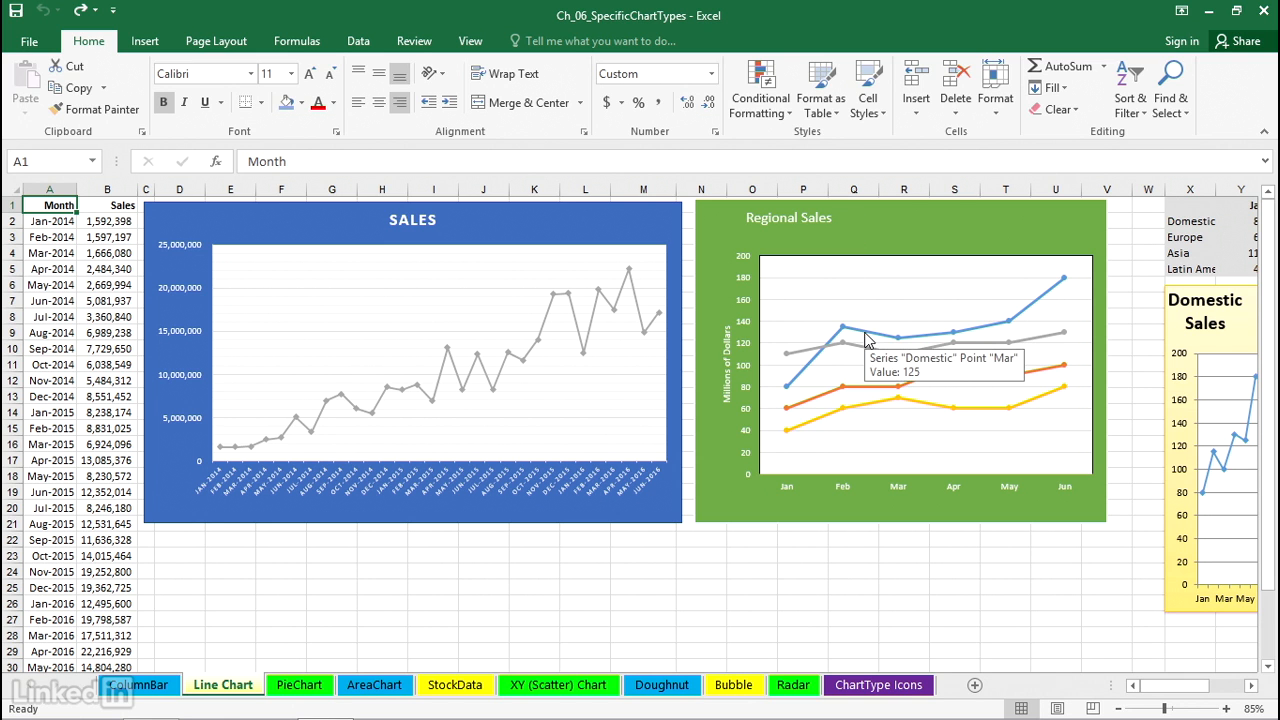
double_click(866, 339)
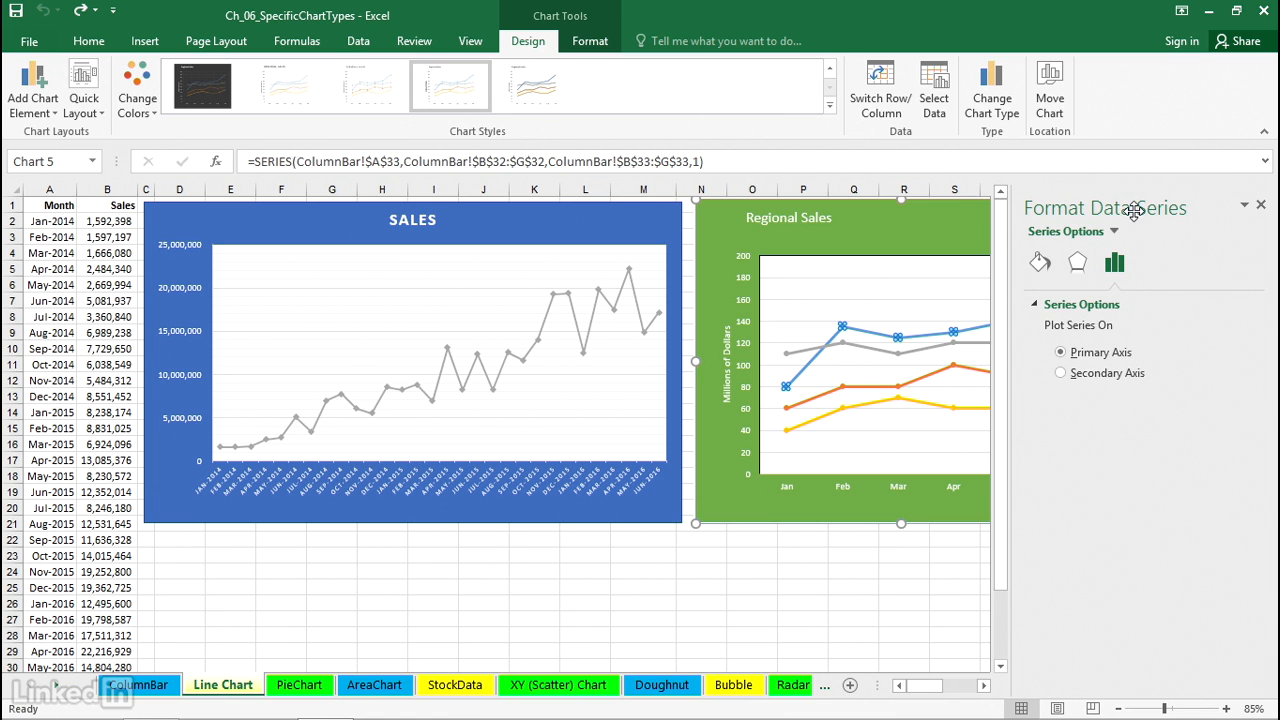
left_click_drag(1133, 210, 665, 245)
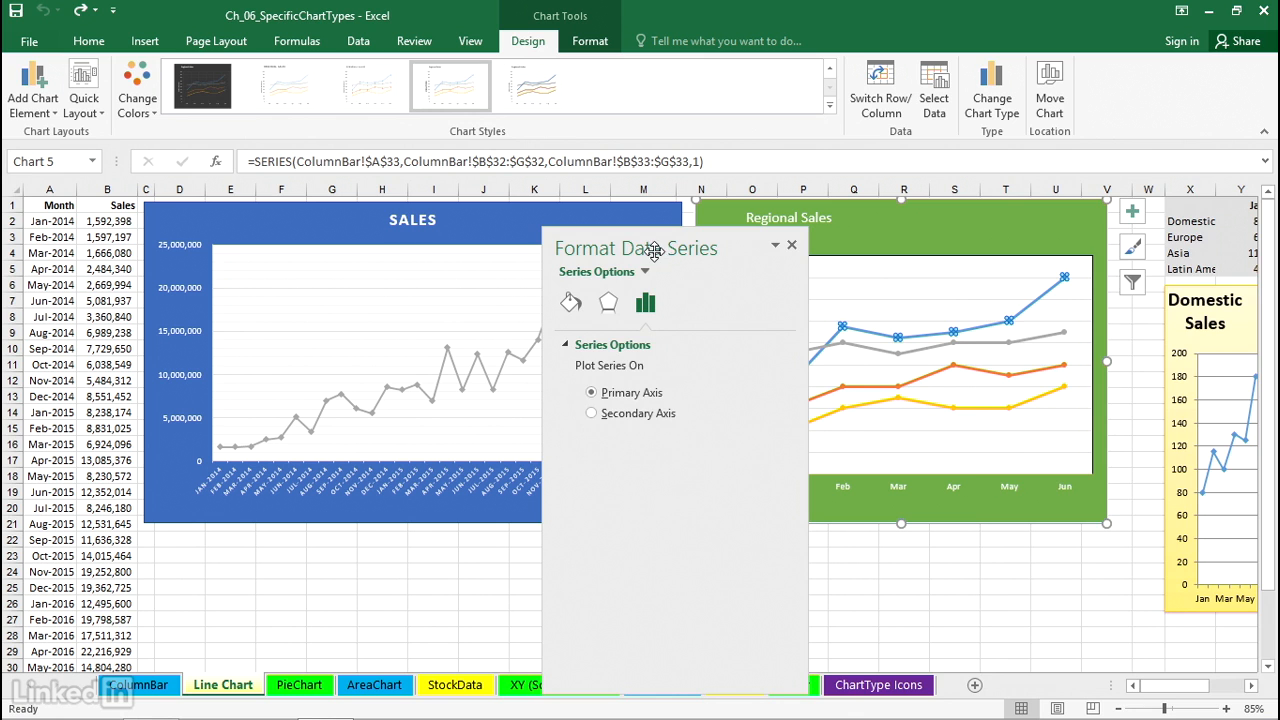
double_click(654, 250)
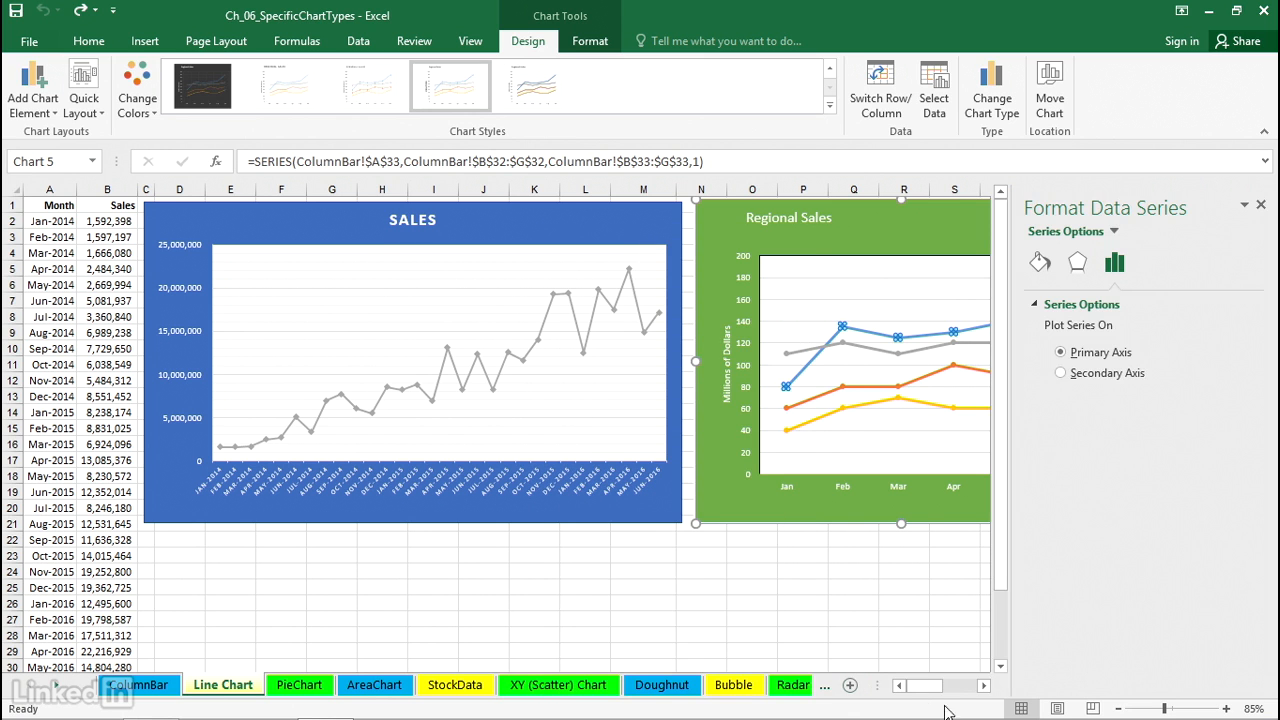
left_click(984, 686)
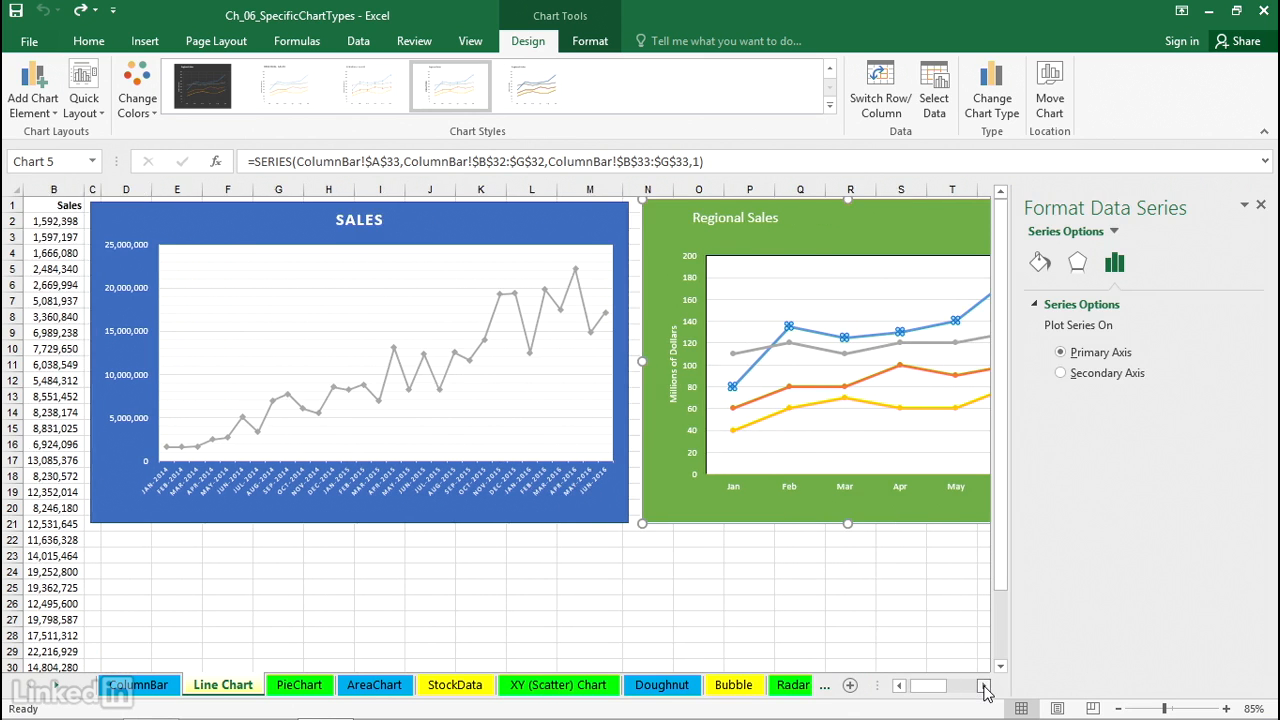
left_click(984, 686)
left_click(984, 686)
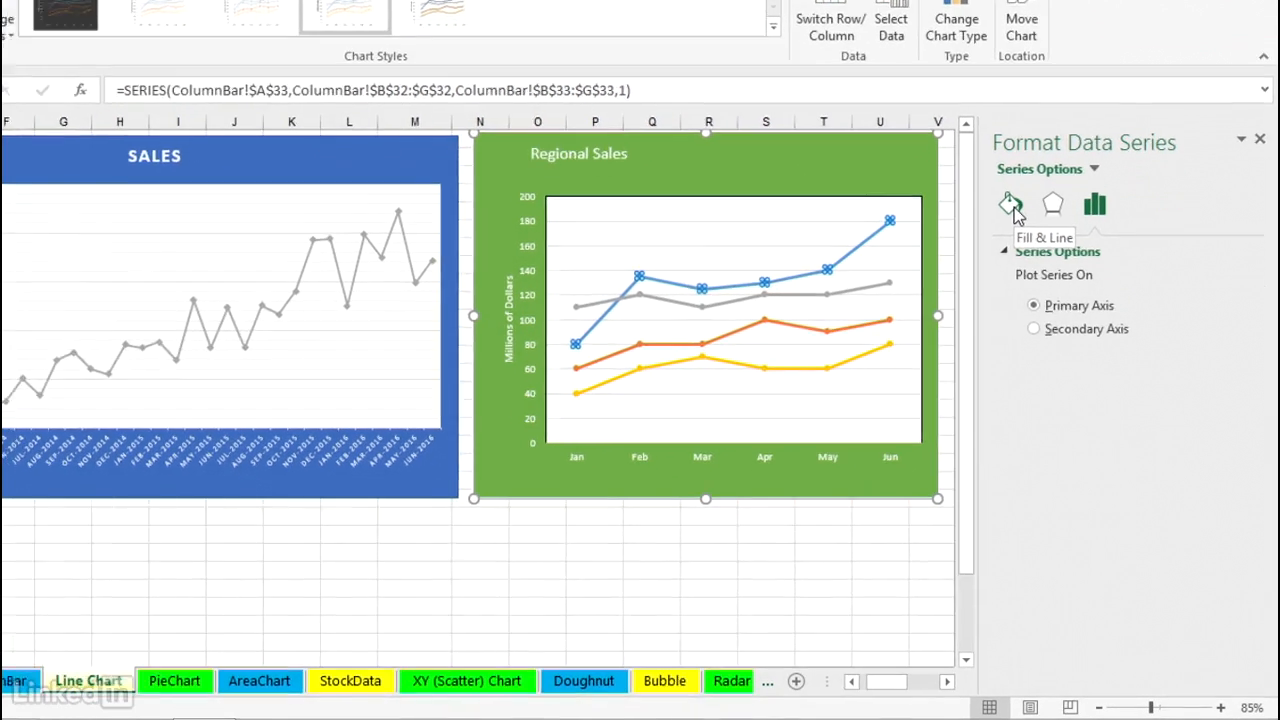
left_click(1043, 270)
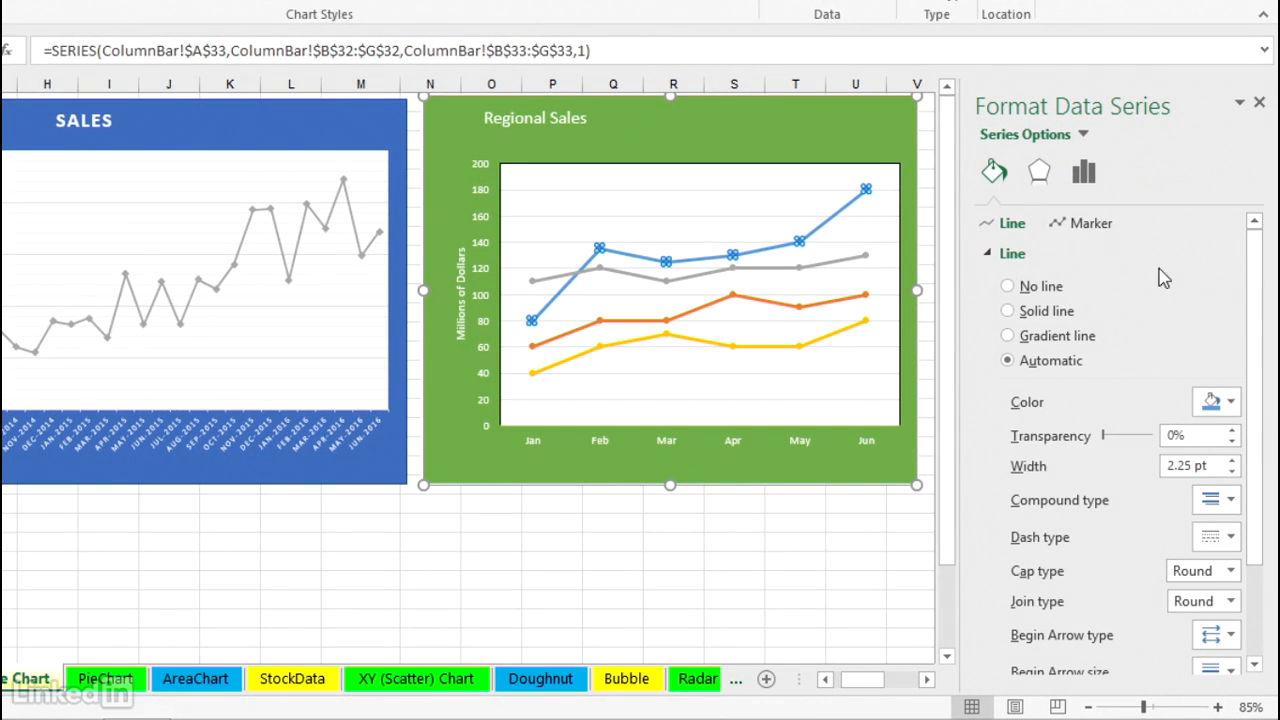
left_click_drag(1254, 263, 1262, 447)
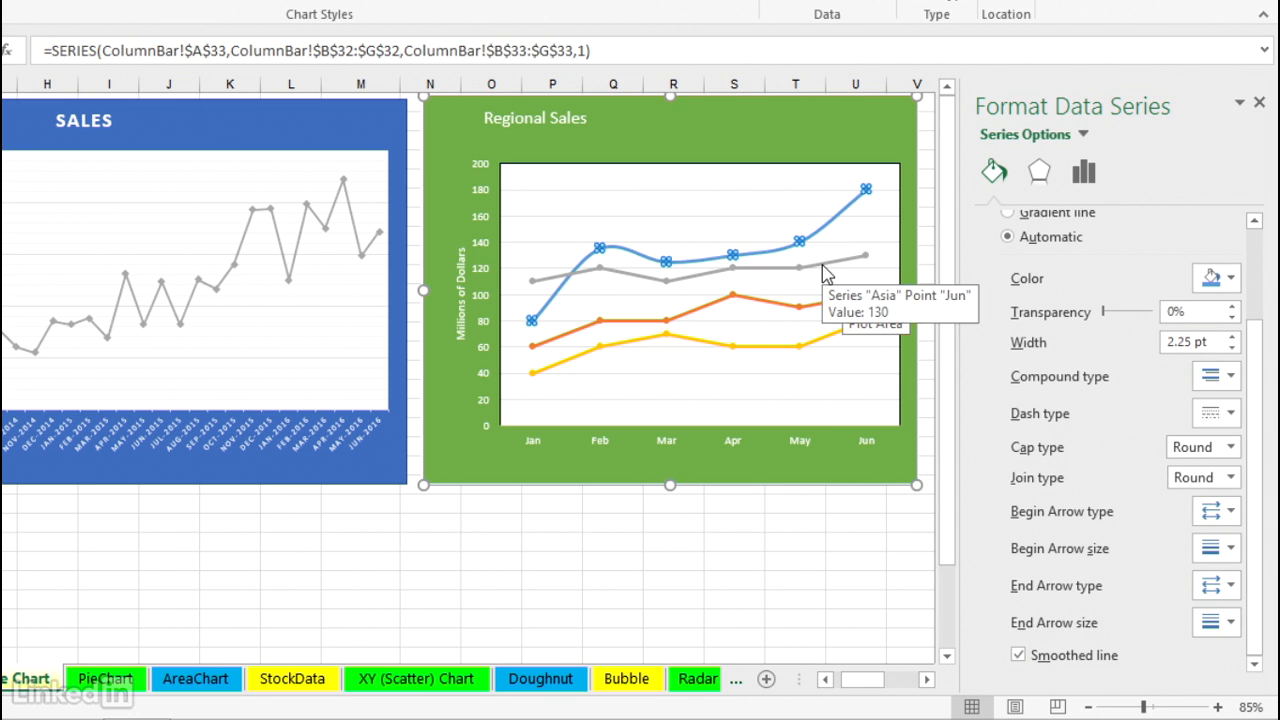
Apply the smoothed line option to the Asia, Europe and Latin America series in the Regional Sales chart.
left_click(825, 270)
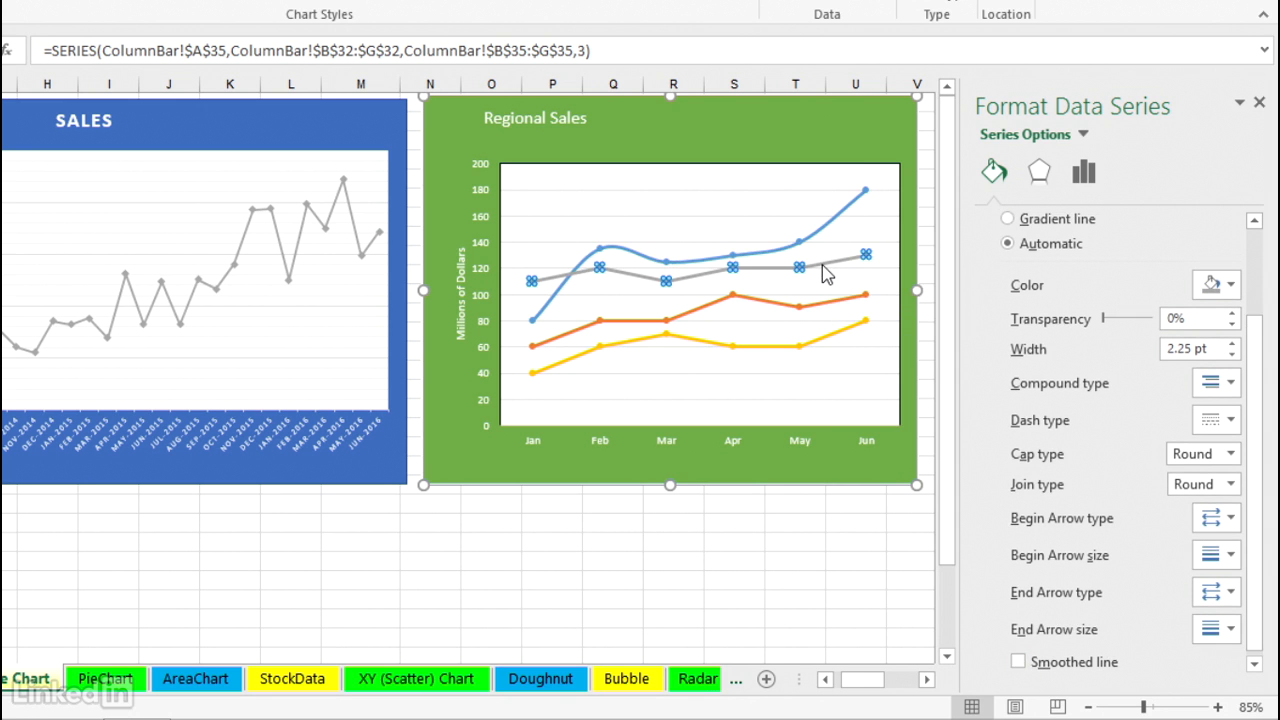
scroll(1068, 345, "down", 1)
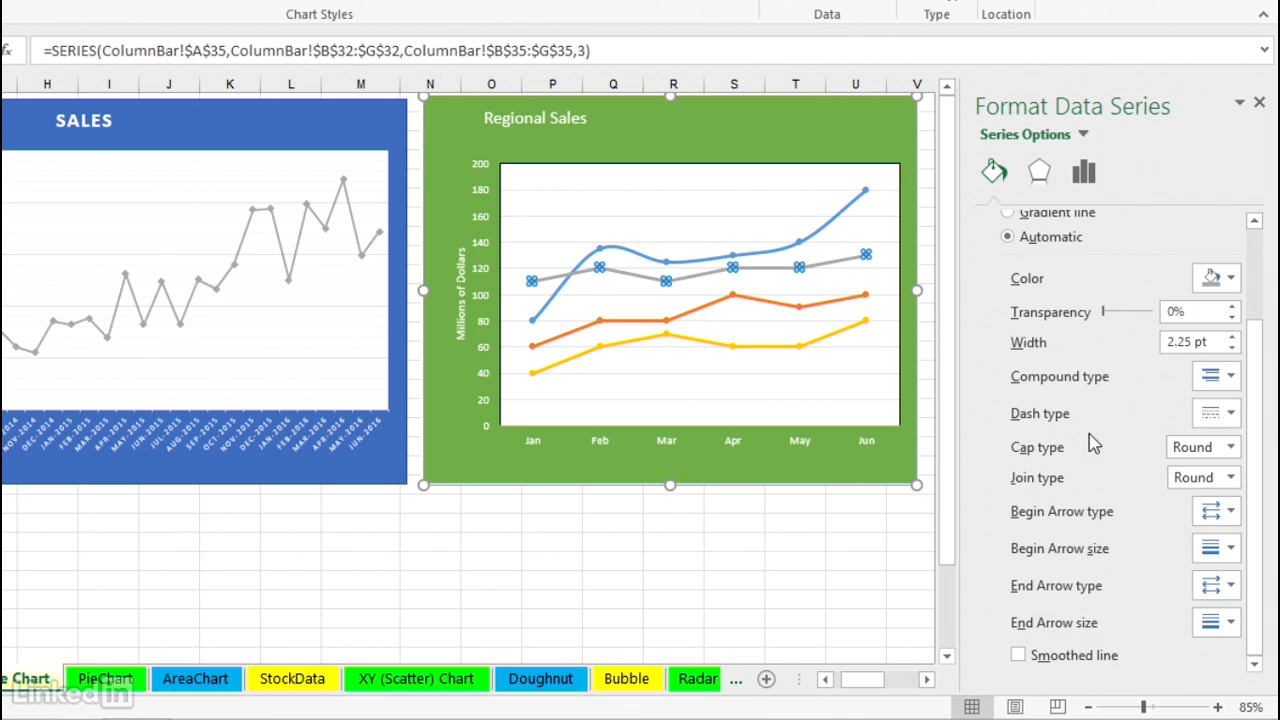
left_click(840, 301)
left_click(1018, 661)
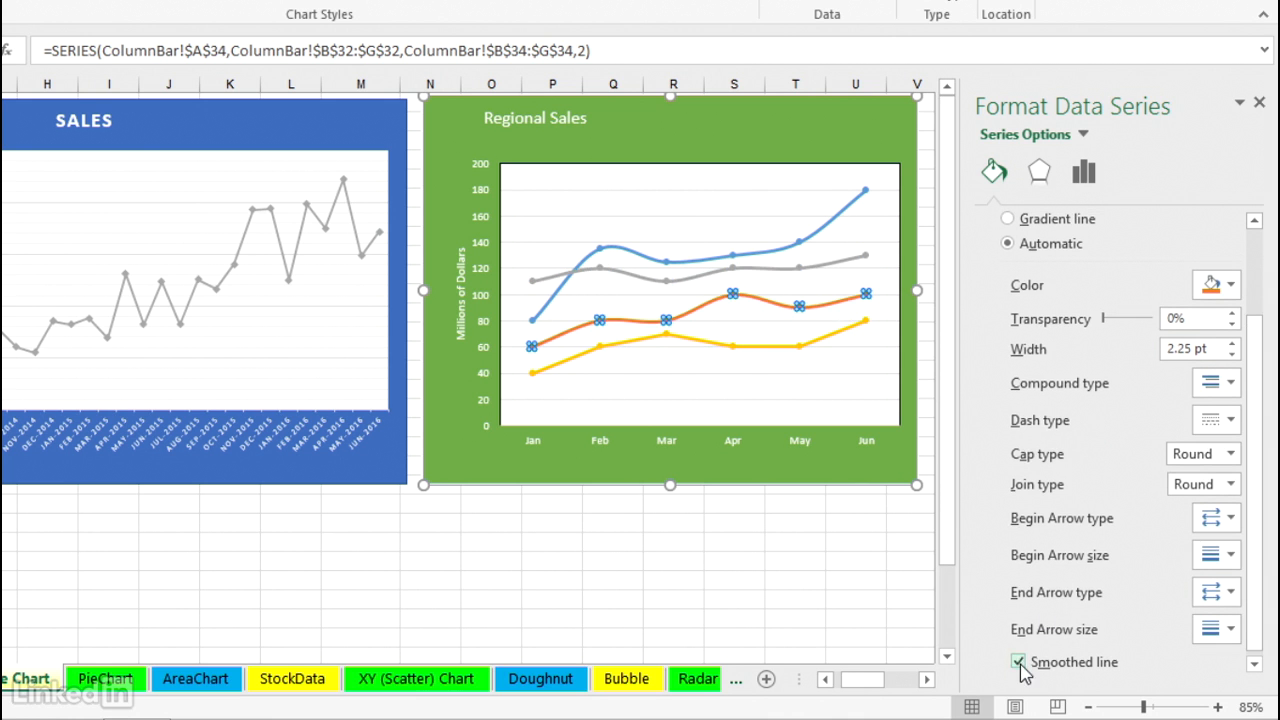
left_click(852, 327)
left_click(1019, 661)
left_click(836, 380)
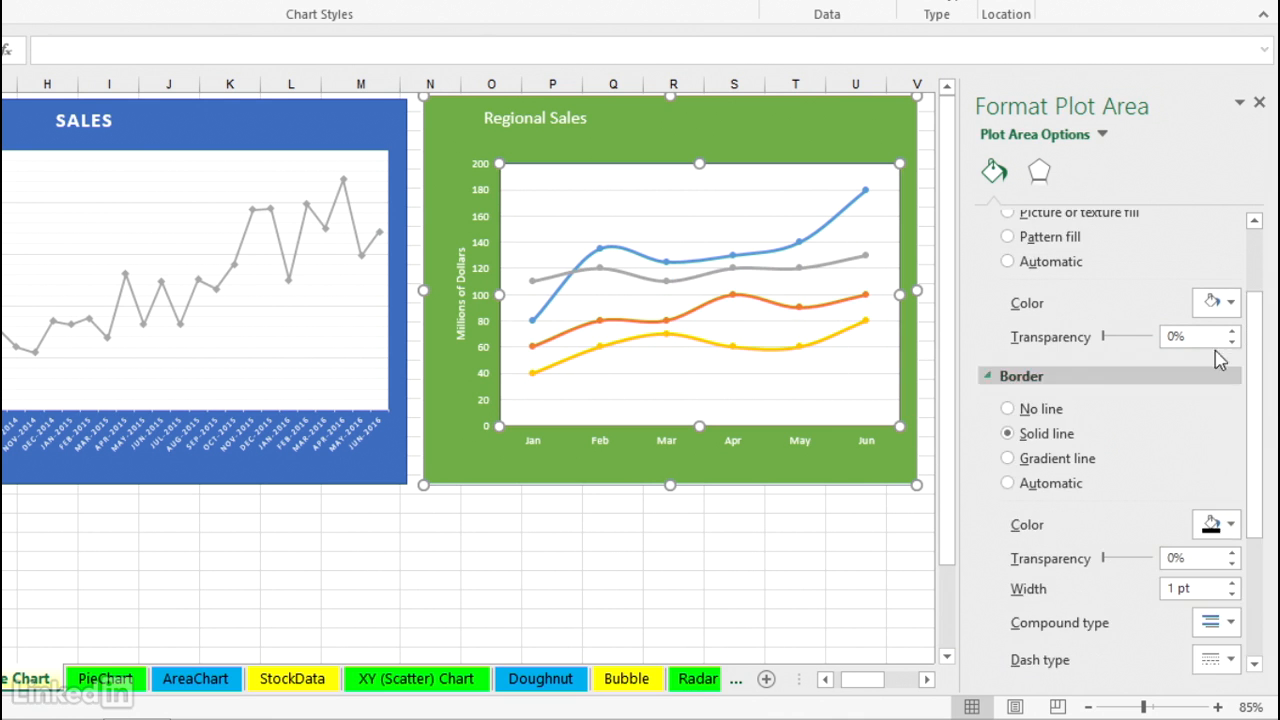
Remove the connecting line from the Domestic series by setting it to No line.
scroll(1200, 342, "up", 3)
left_click(855, 202)
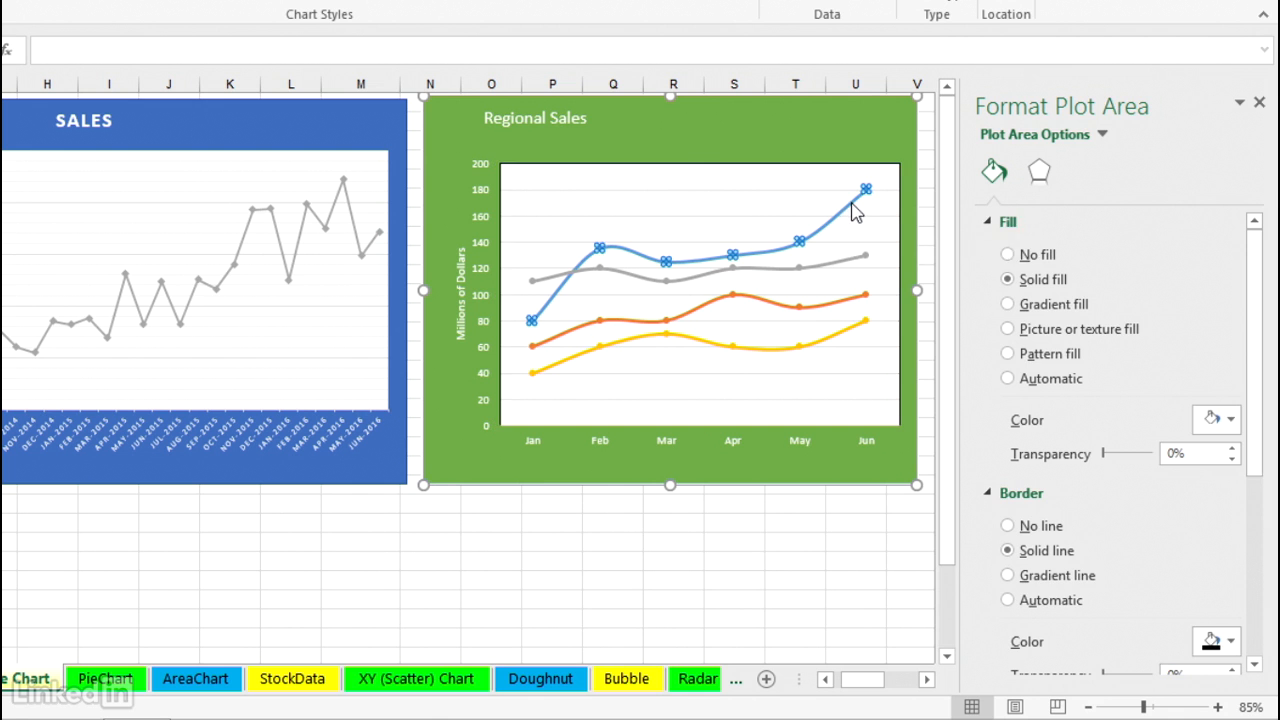
left_click(1078, 228)
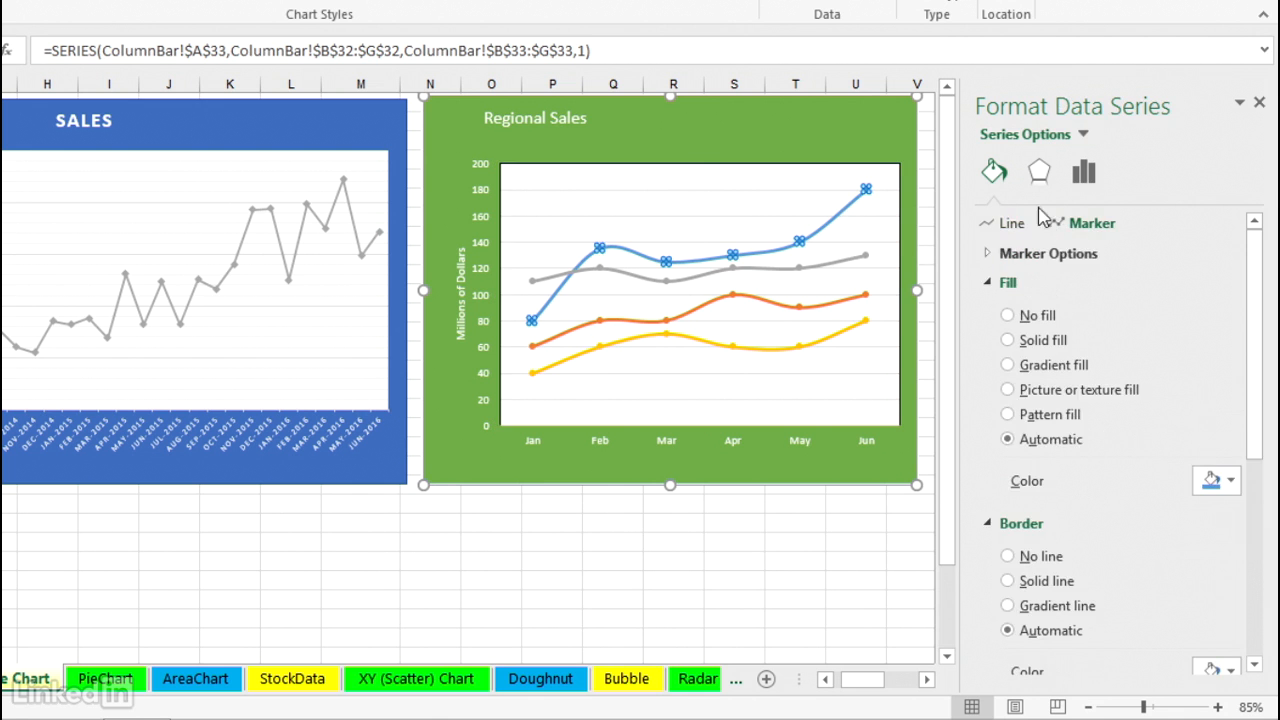
left_click(1010, 228)
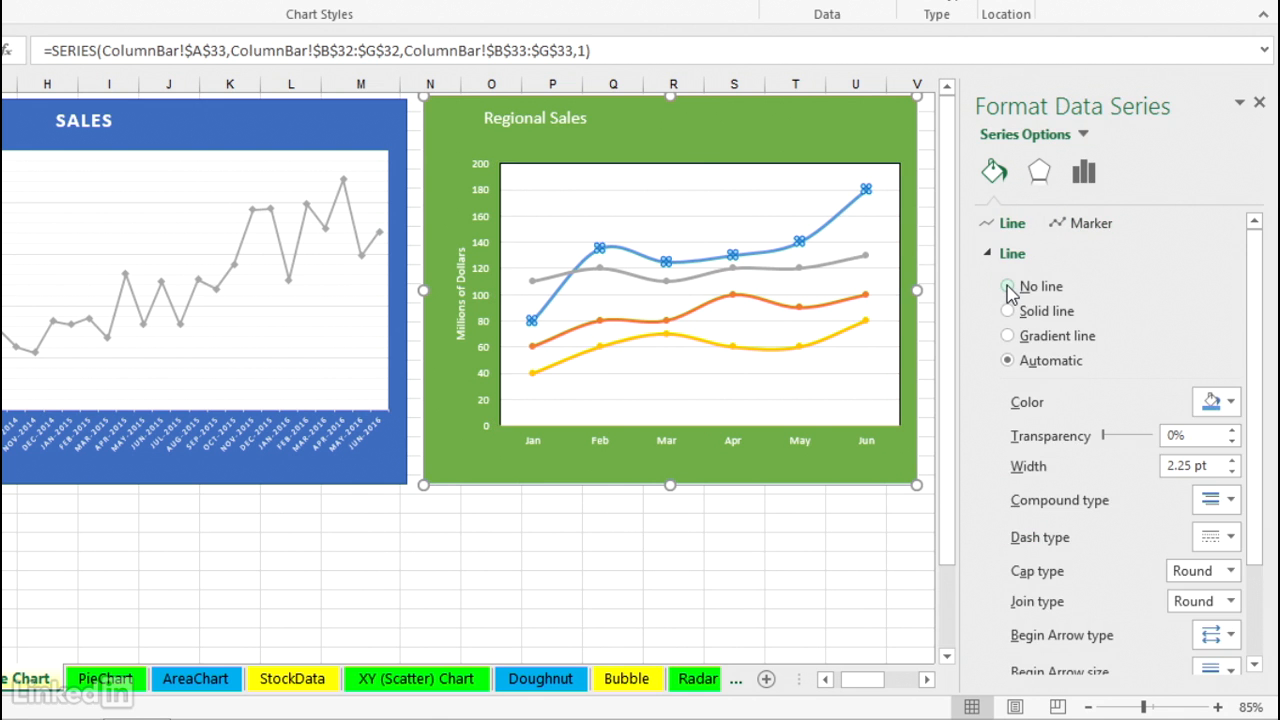
left_click(1008, 287)
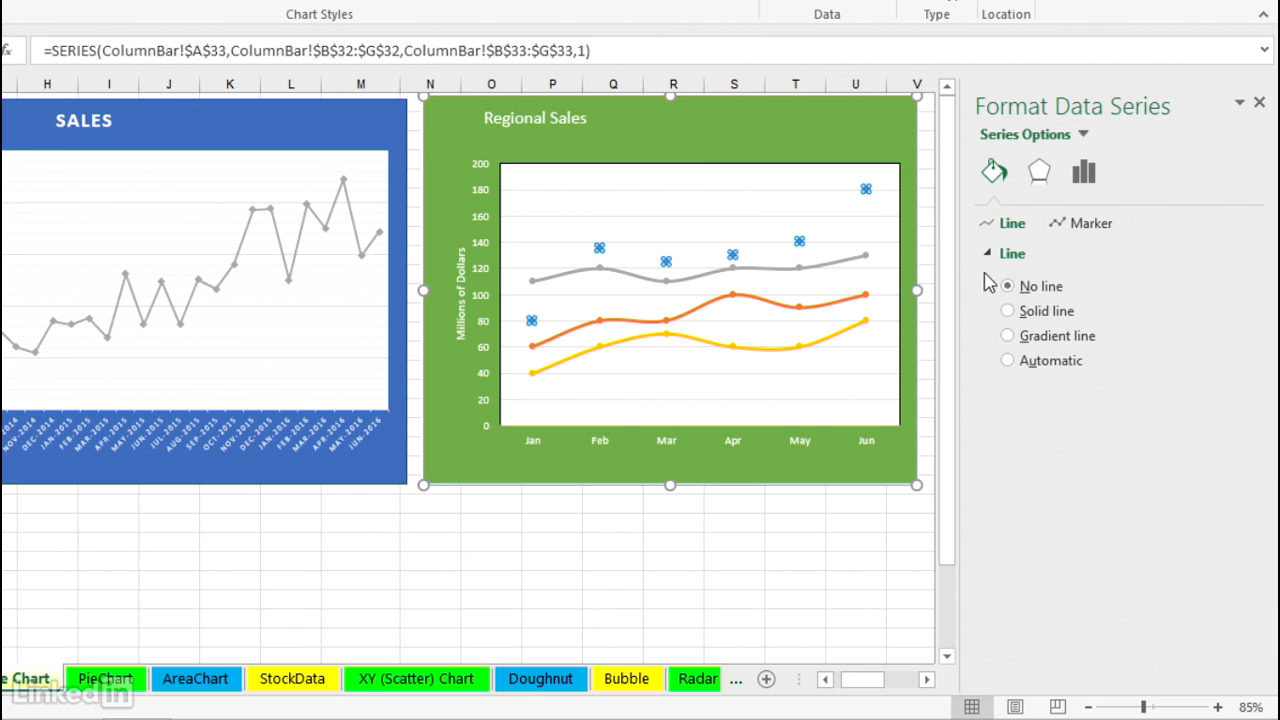
Change the Domestic series markers to the built-in diamond shape at size 9.
left_click(1078, 233)
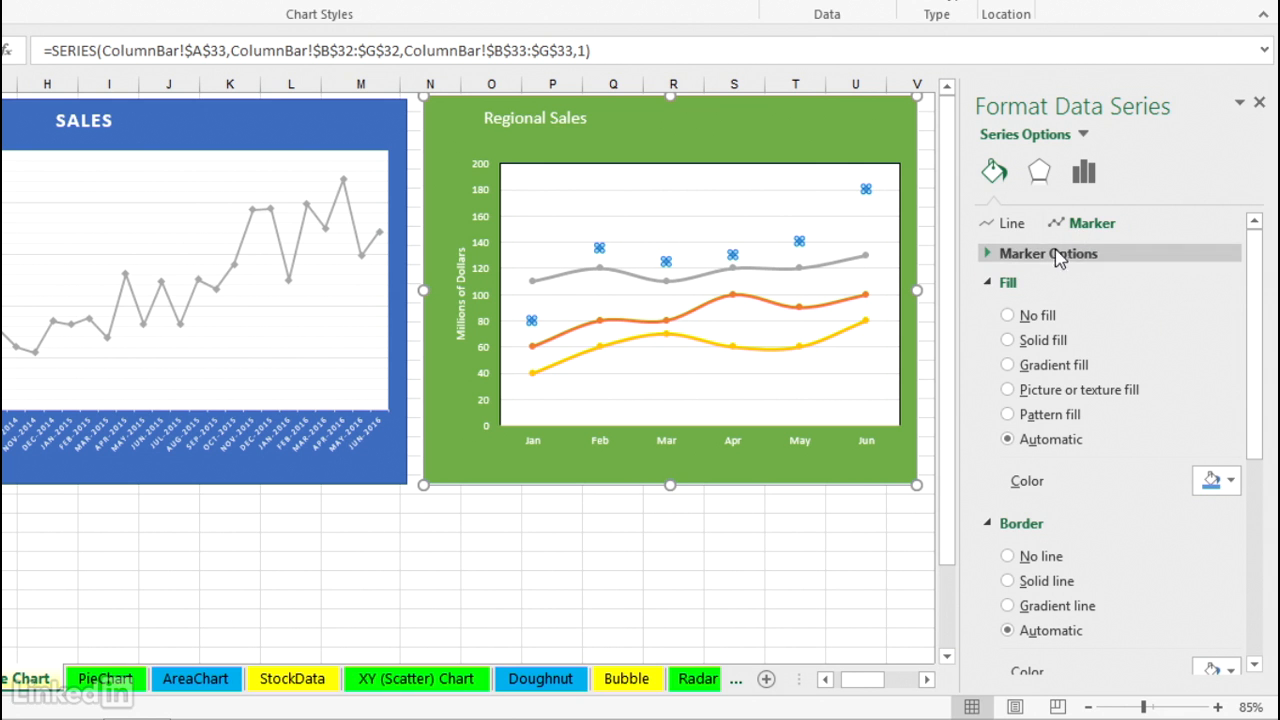
left_click(991, 255)
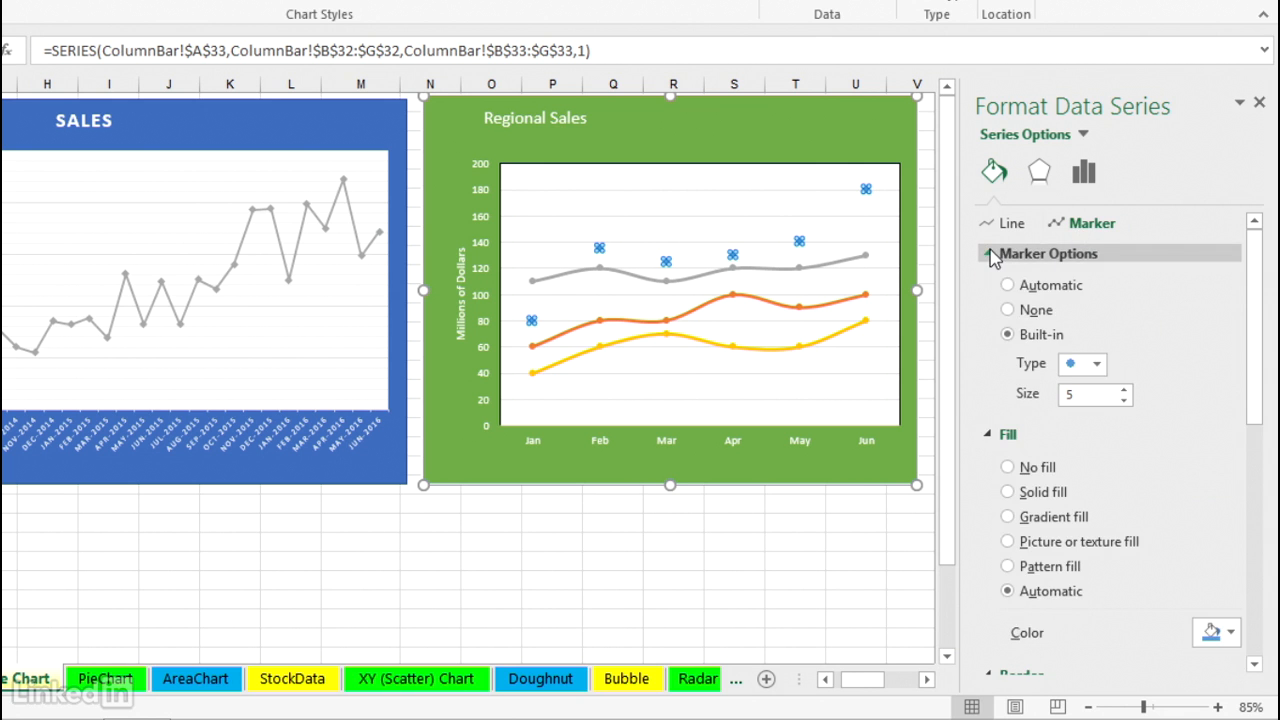
left_click(1096, 366)
left_click(1072, 412)
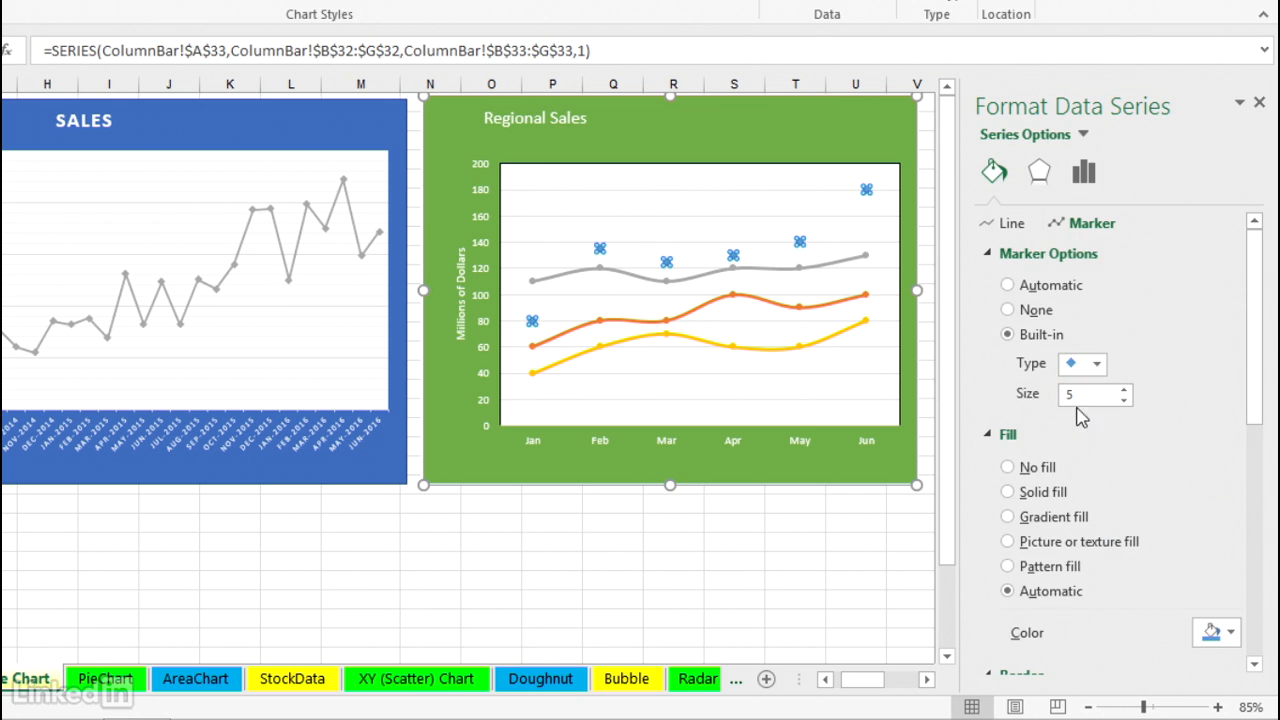
left_click(1123, 391)
left_click(1122, 390)
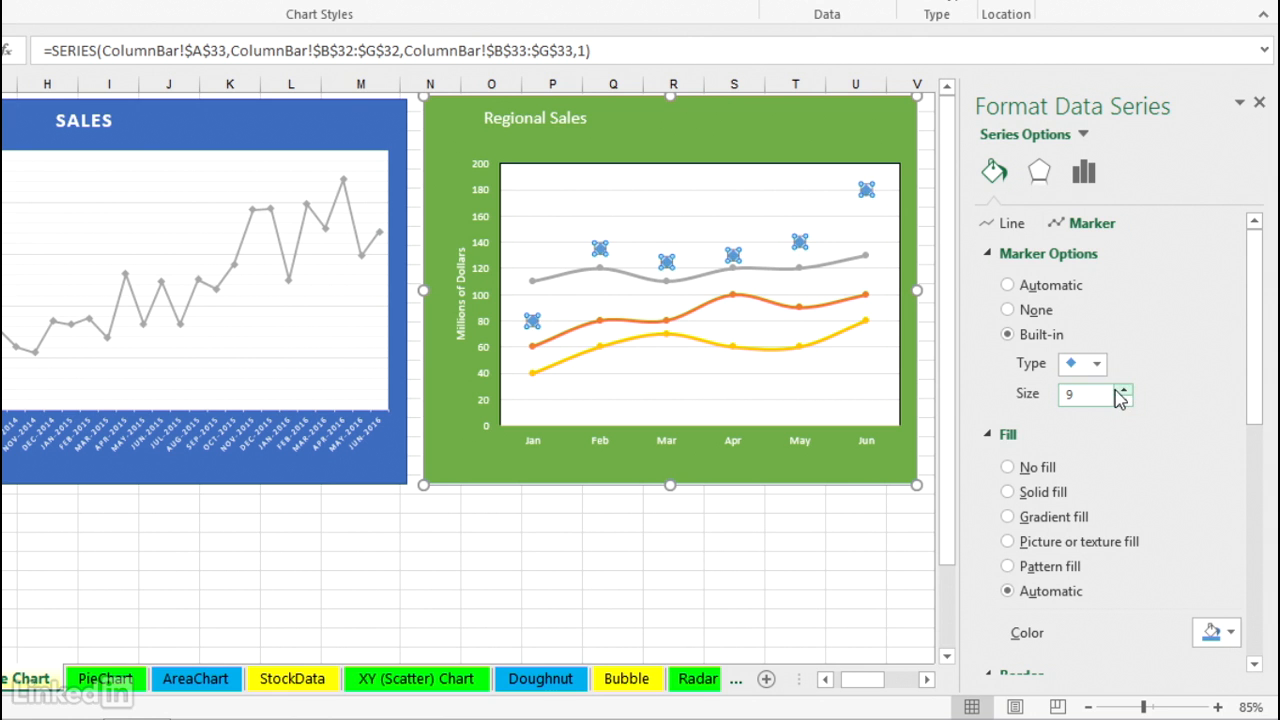
left_click(733, 182)
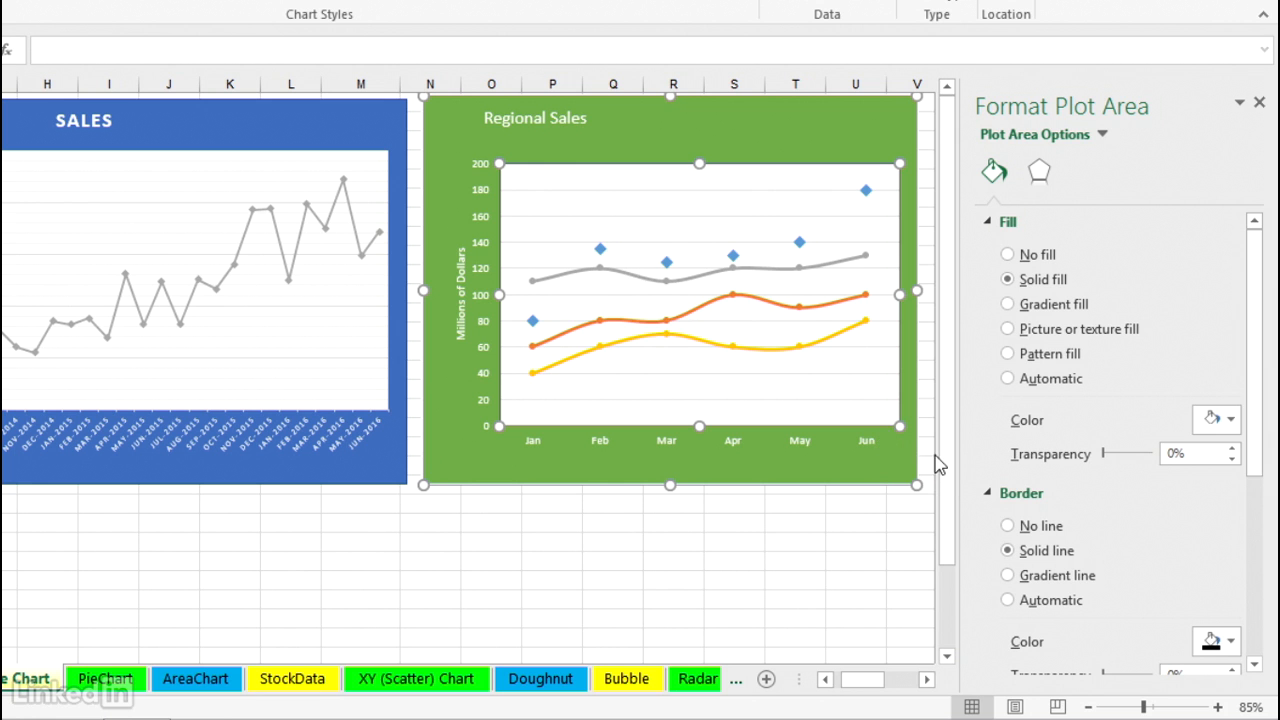
Undo the marker shape, marker size and No line changes on the Domestic series.
key("Up")
key("ctrl+z")
key("ctrl+z")
key("ctrl+z")
key("ctrl+z")
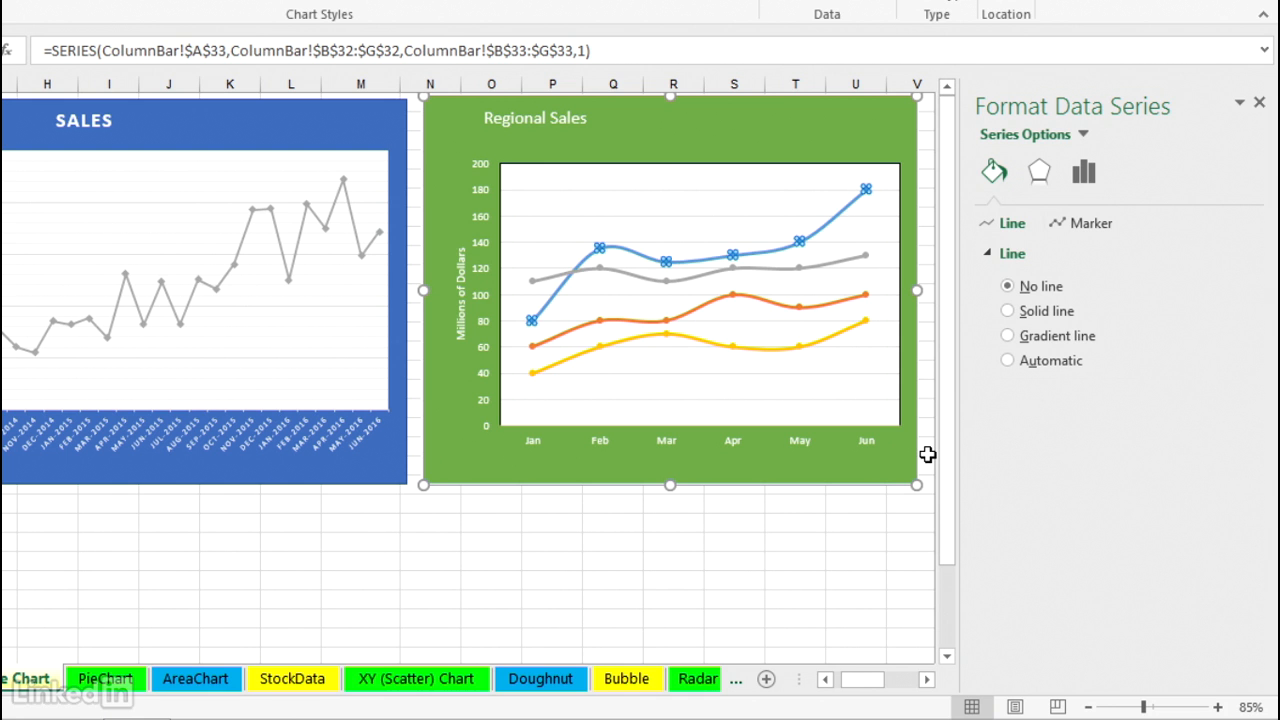
left_click(745, 184)
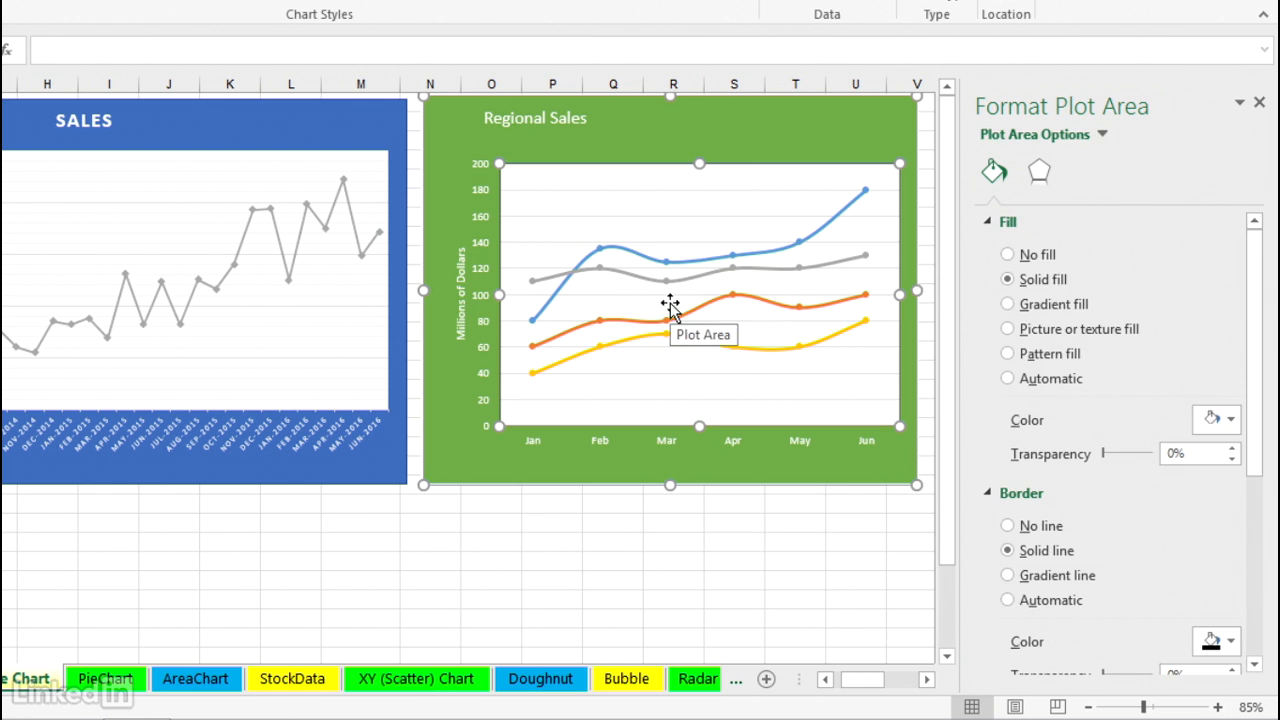
Close the formatting pane and display the regional data table with all three Domestic Sales charts at 70% zoom.
left_click(1259, 102)
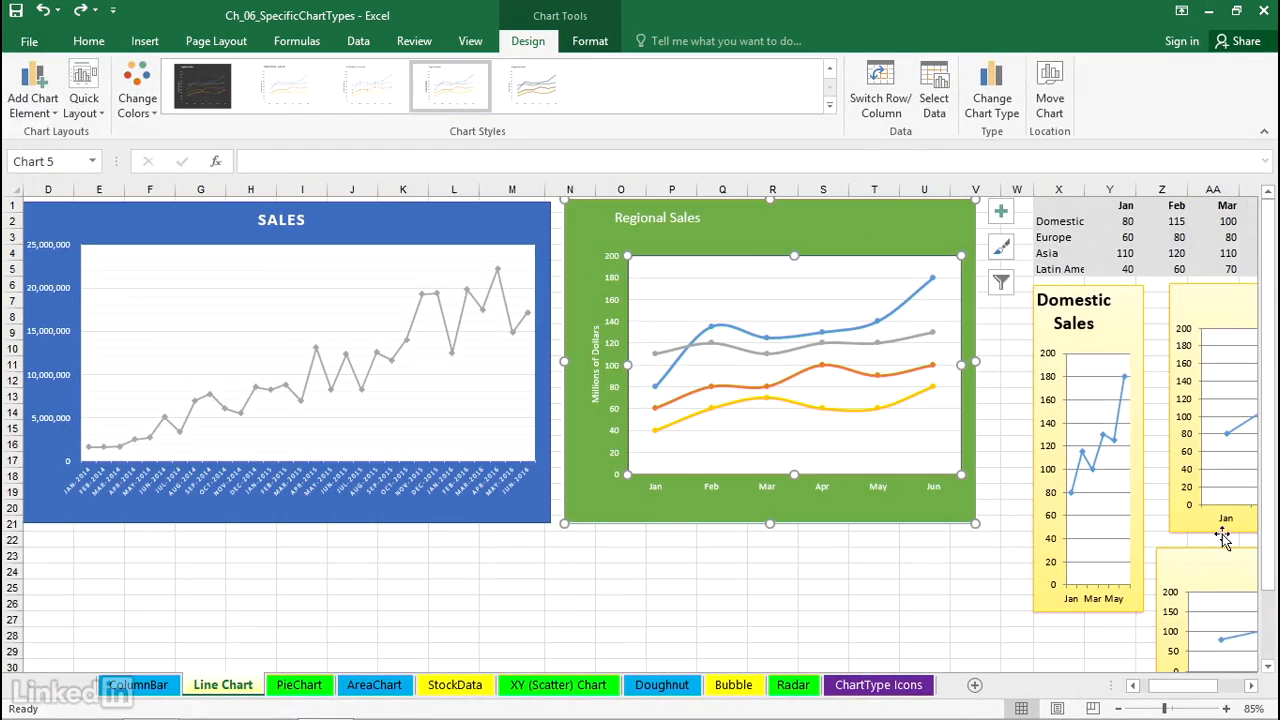
left_click(1251, 686)
left_click(1251, 686)
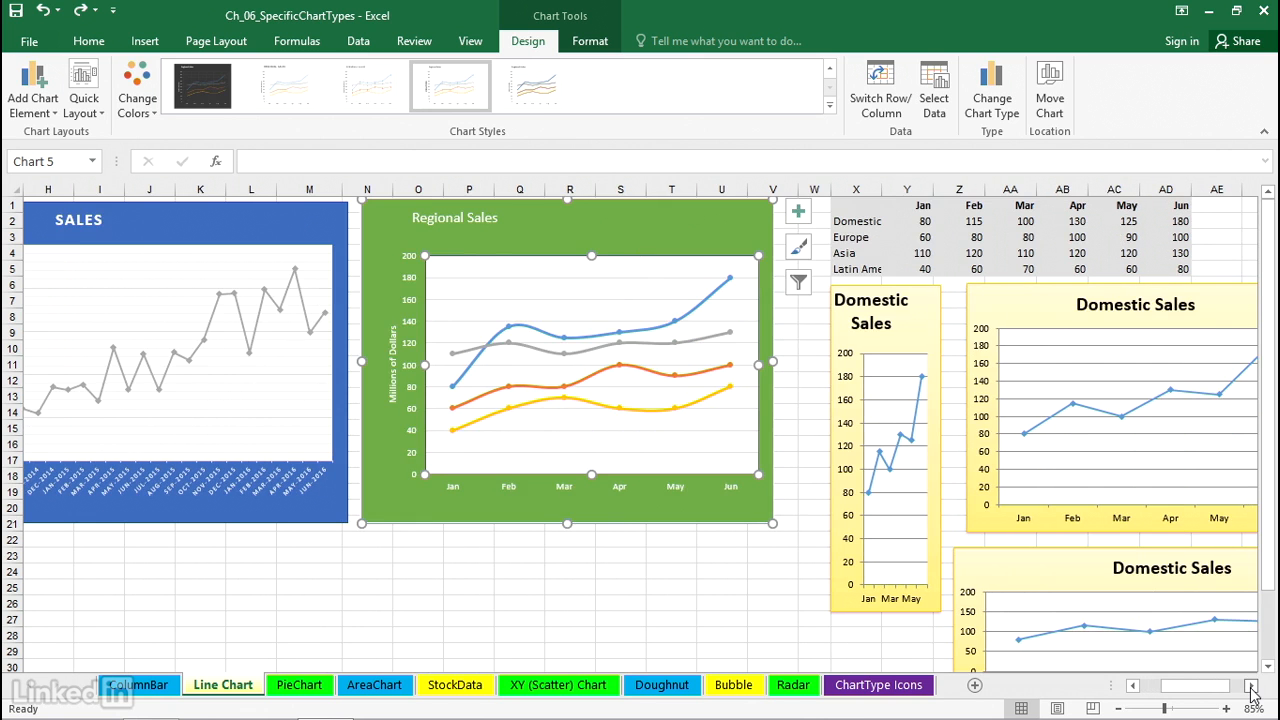
left_click(1251, 688)
left_click(1251, 688)
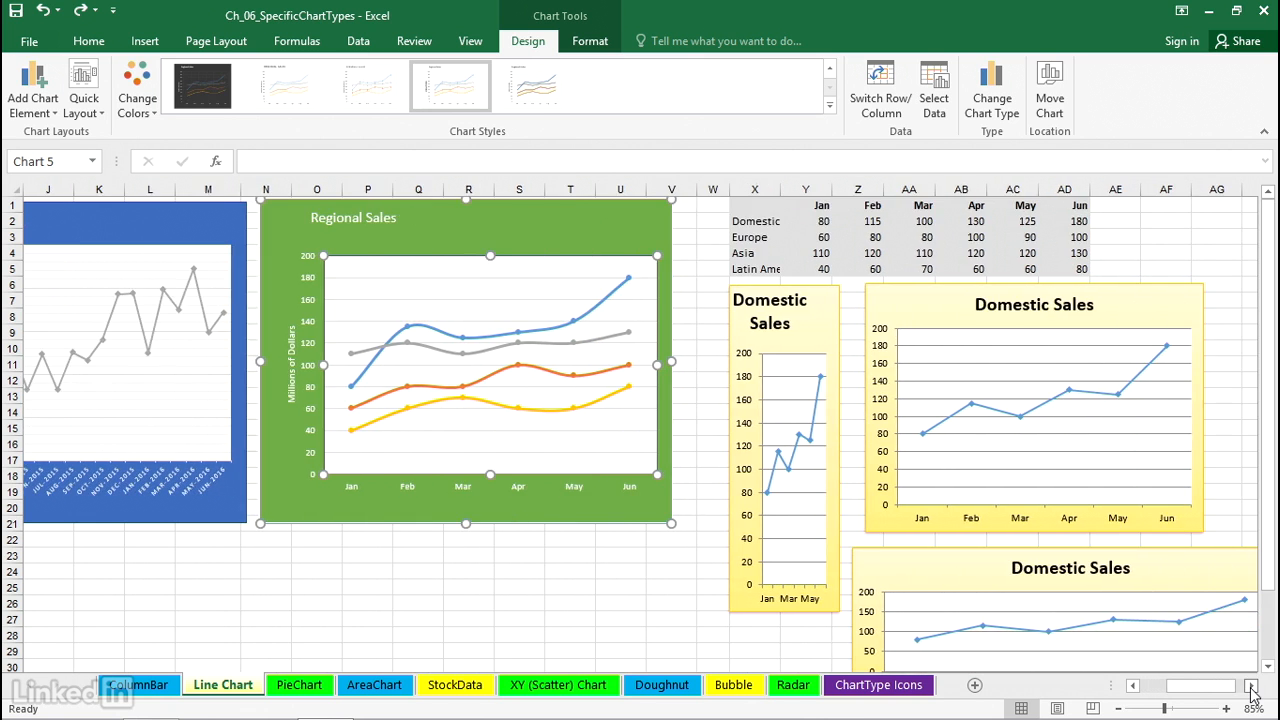
left_click(1251, 688)
left_click(1251, 688)
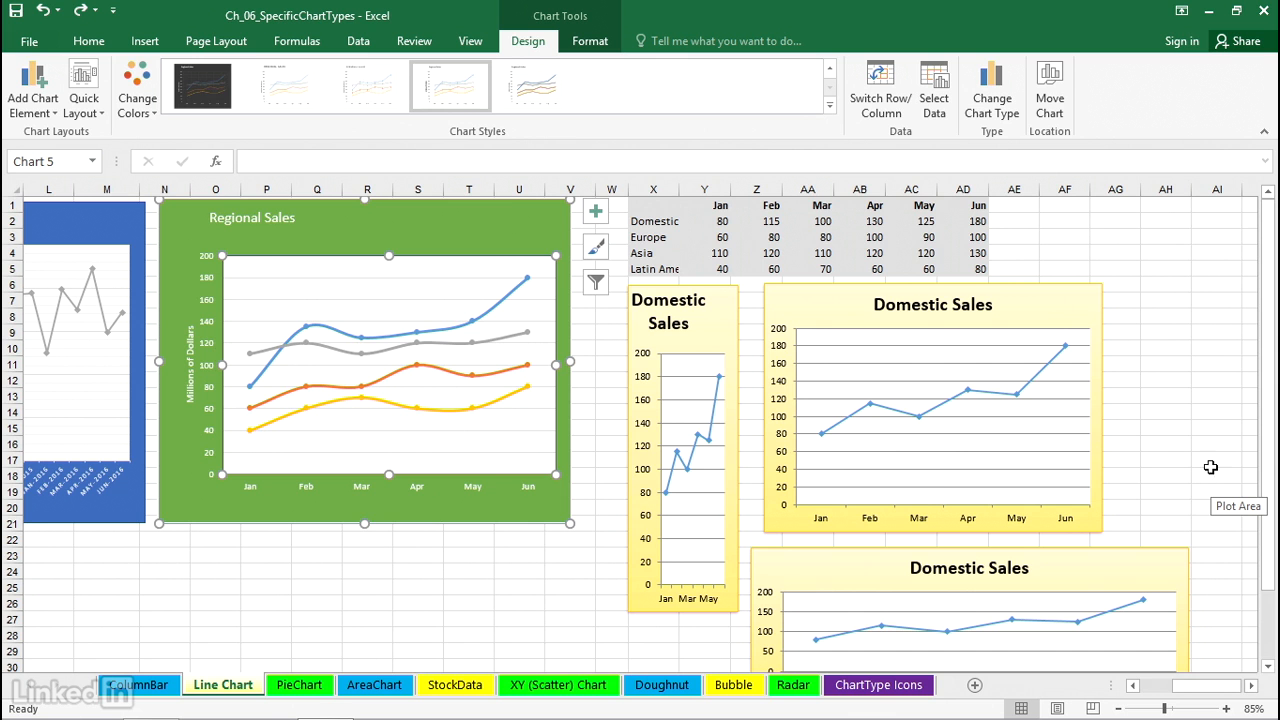
scroll(1212, 467, "down", 1)
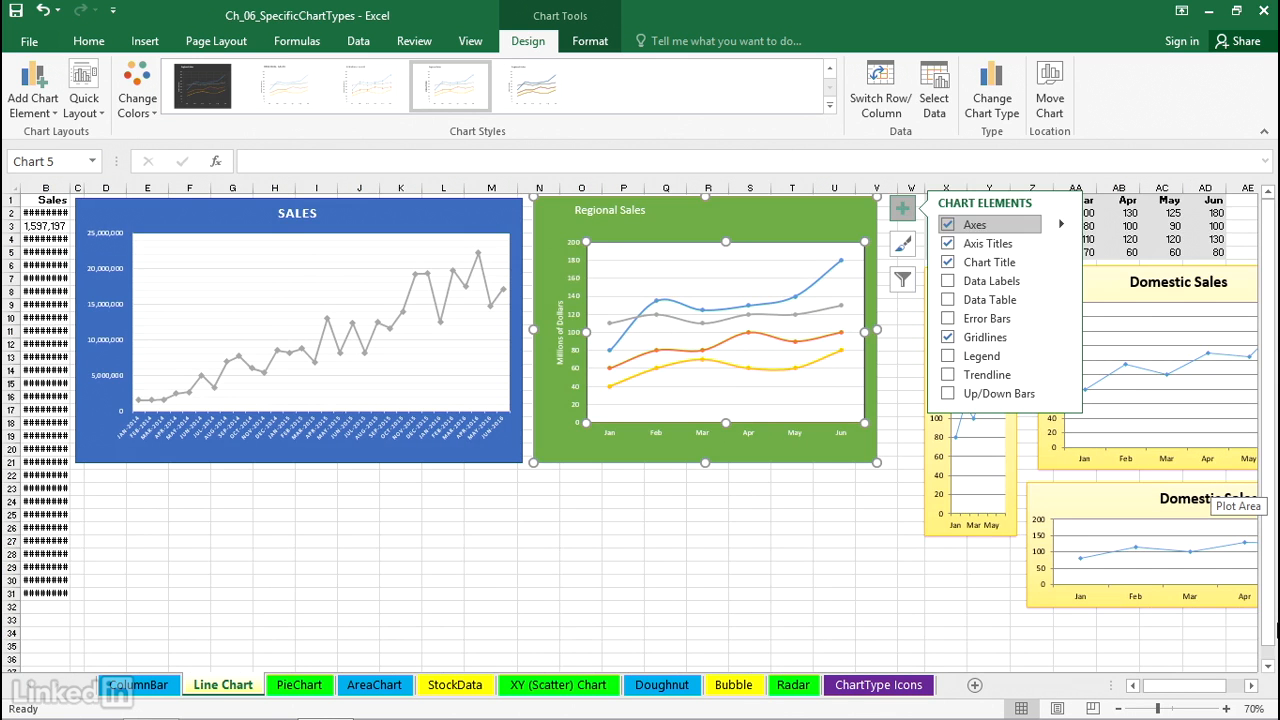
left_click(1251, 686)
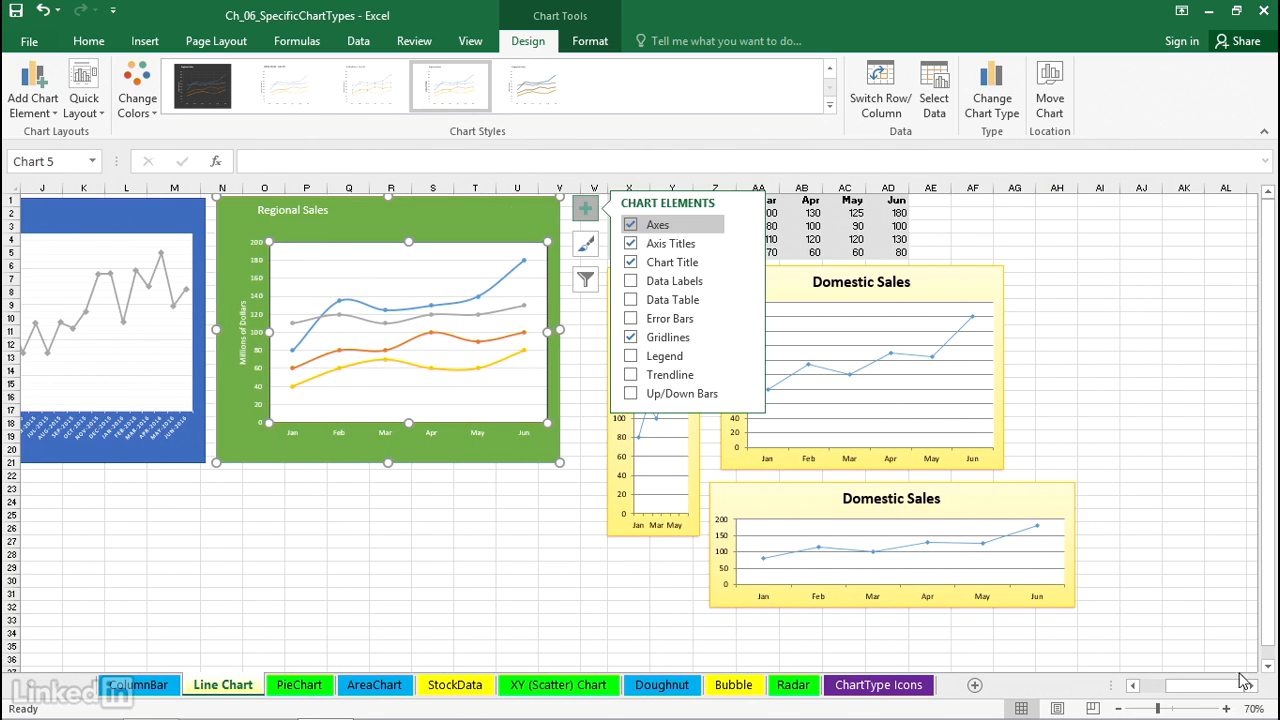
left_click(896, 212)
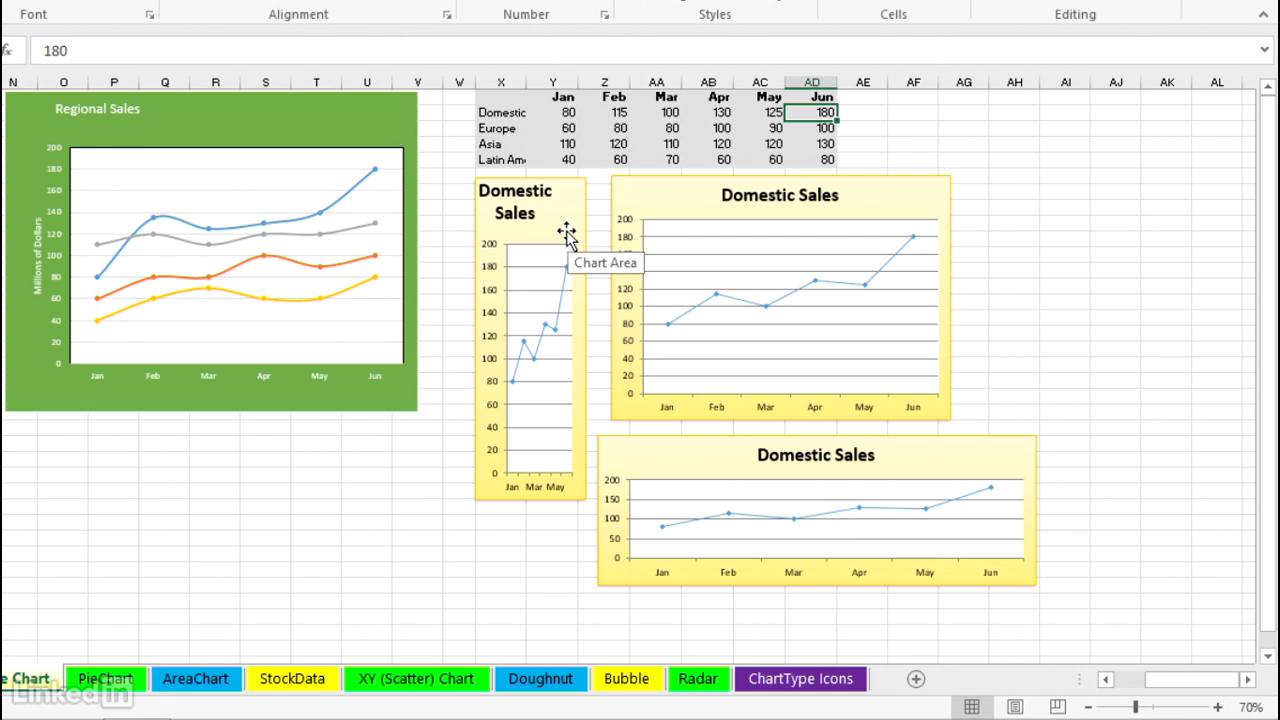
Compare how the tall, medium and wide Domestic Sales charts present the same Domestic data.
left_click(538, 262)
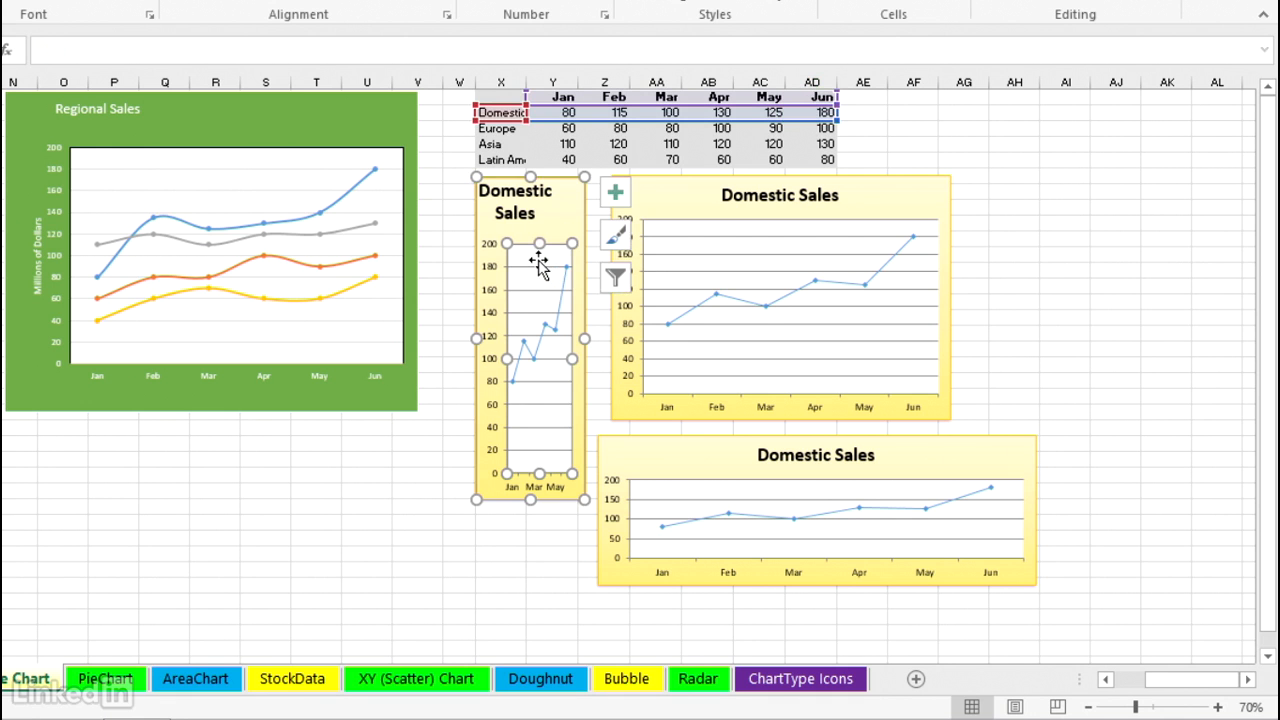
left_click(782, 247)
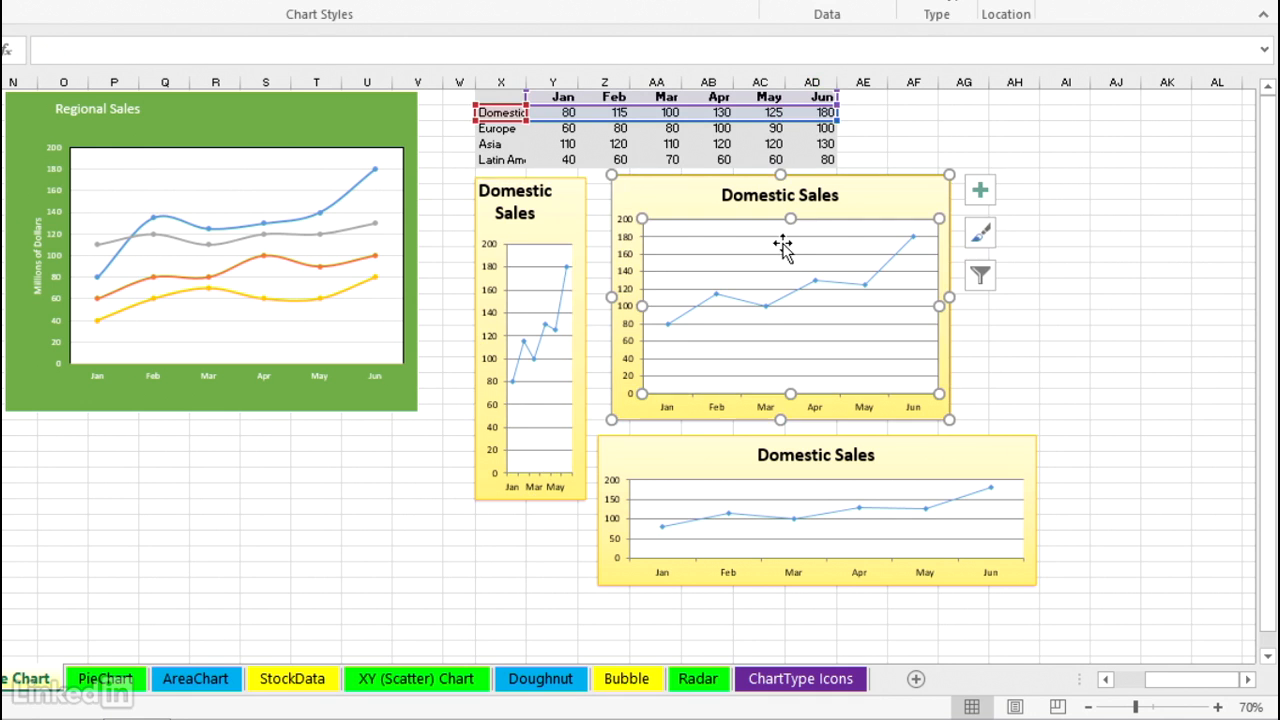
left_click(897, 491)
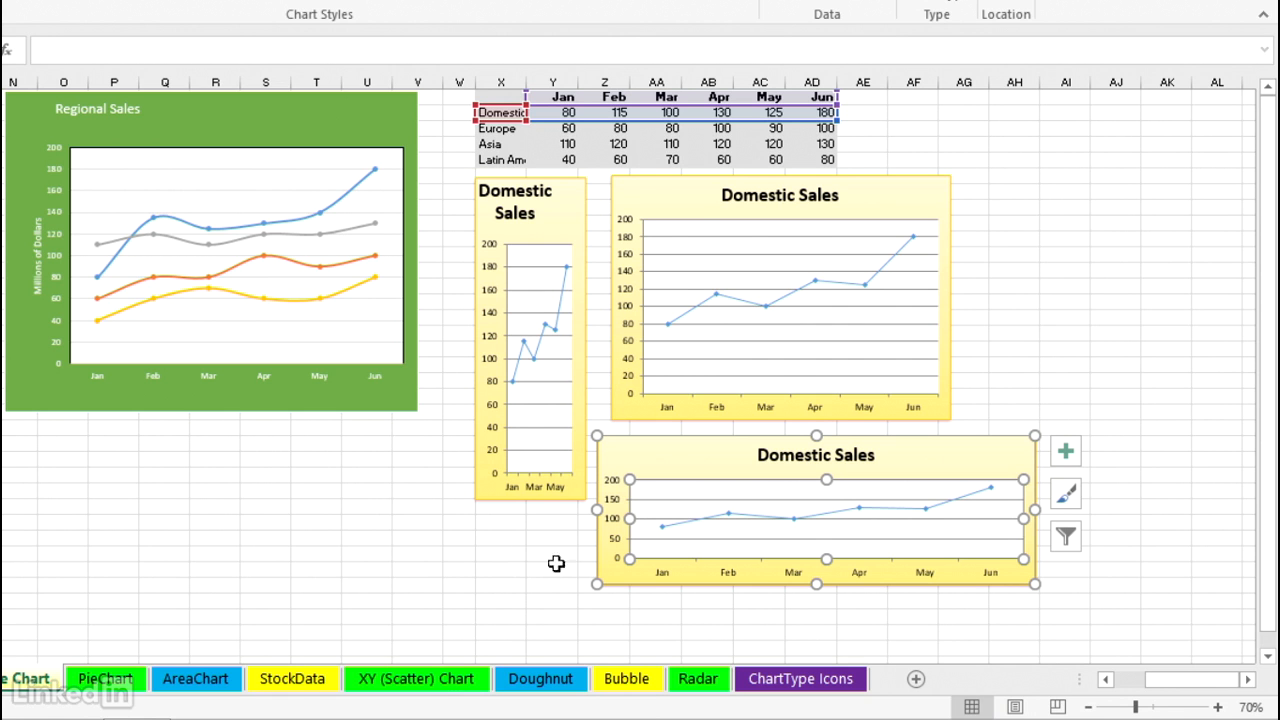
left_click(722, 470)
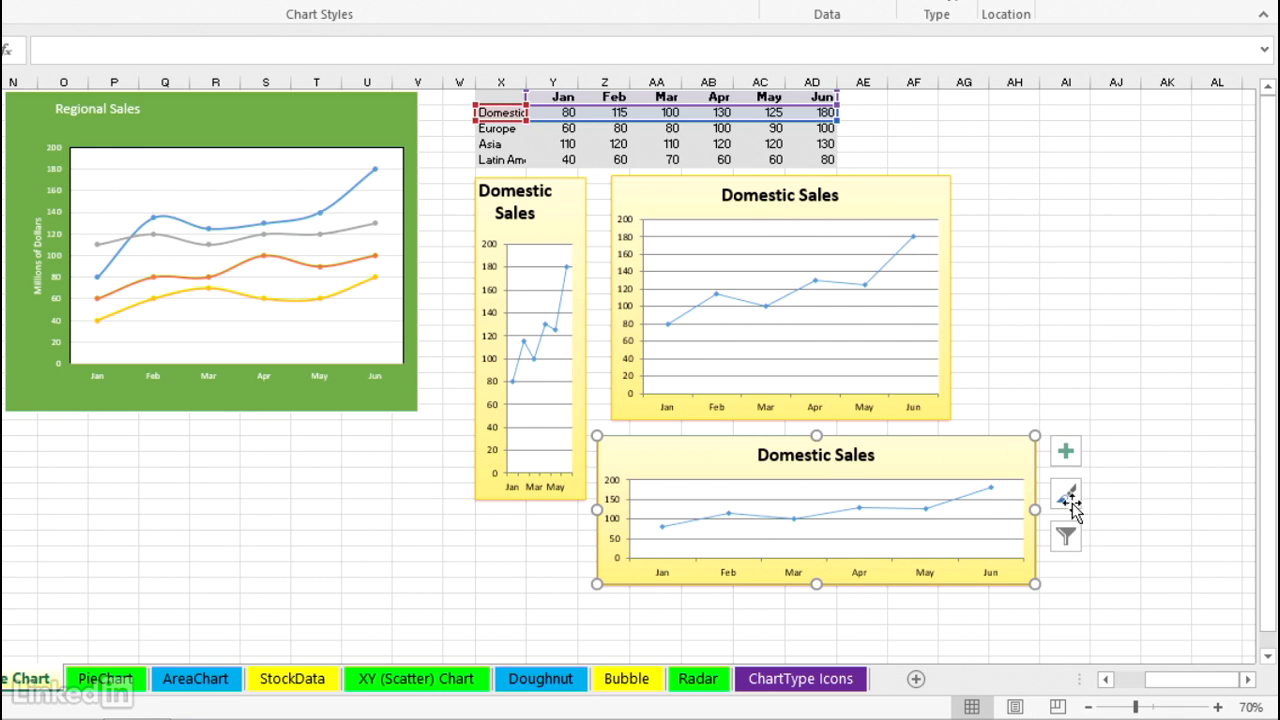
left_click(1215, 436)
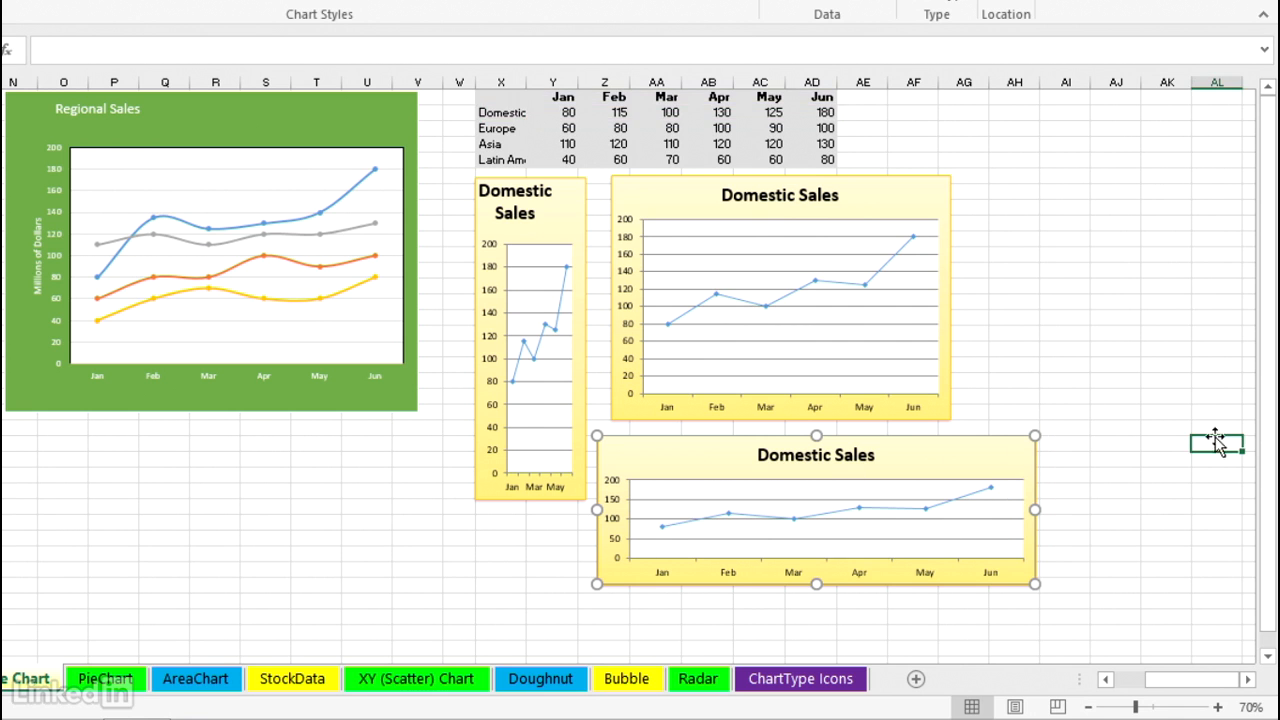
Resize the medium Domestic Sales chart, making it much narrower and slightly shorter to exaggerate the line's slope.
left_click(865, 232)
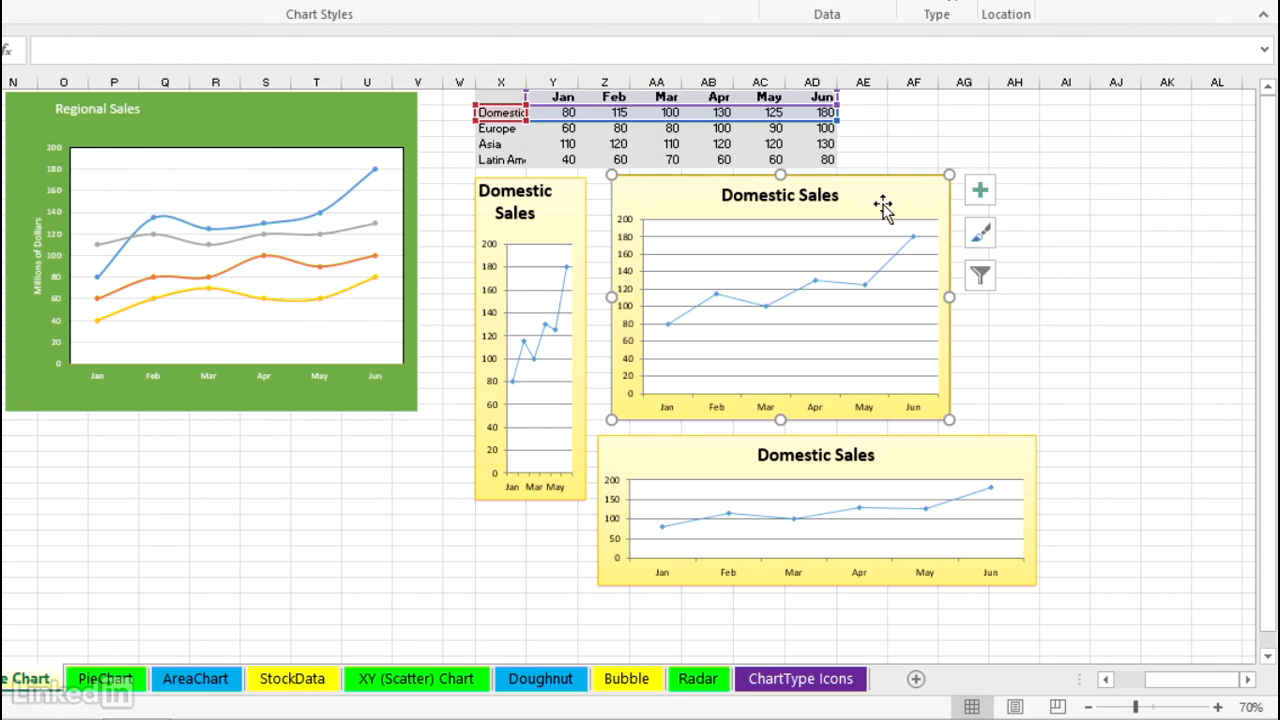
left_click(563, 203)
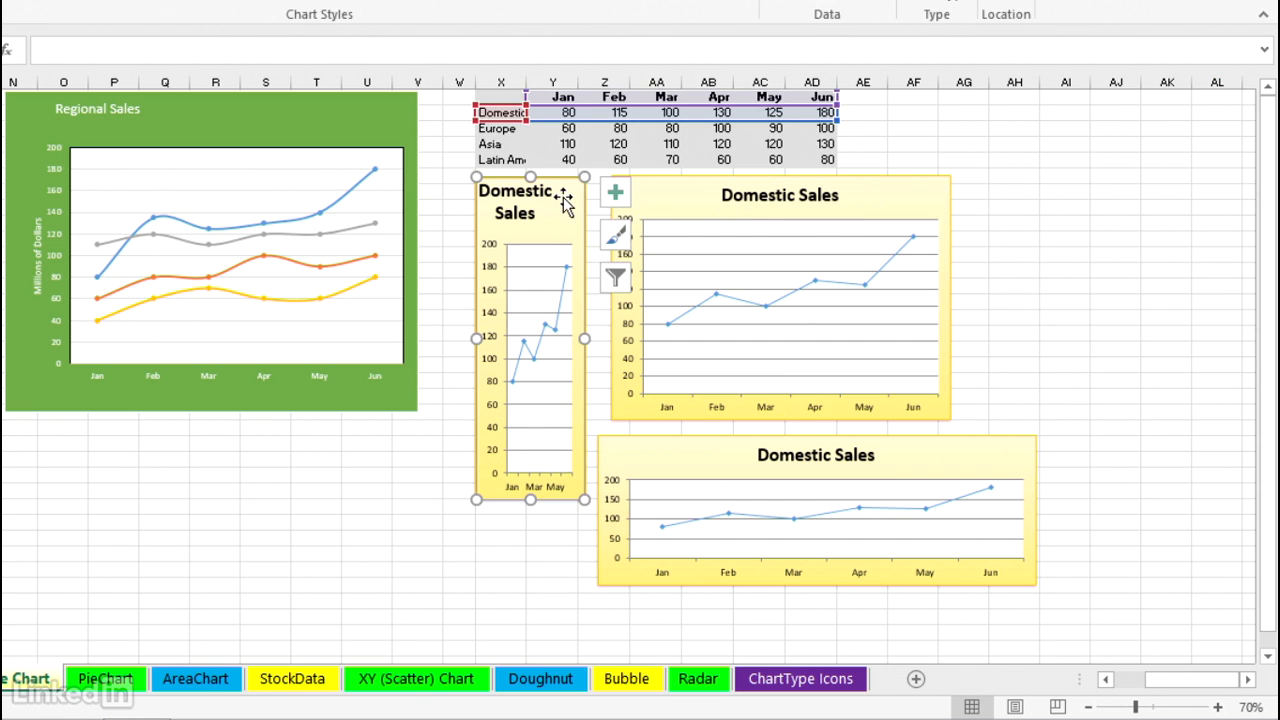
left_click(1006, 224)
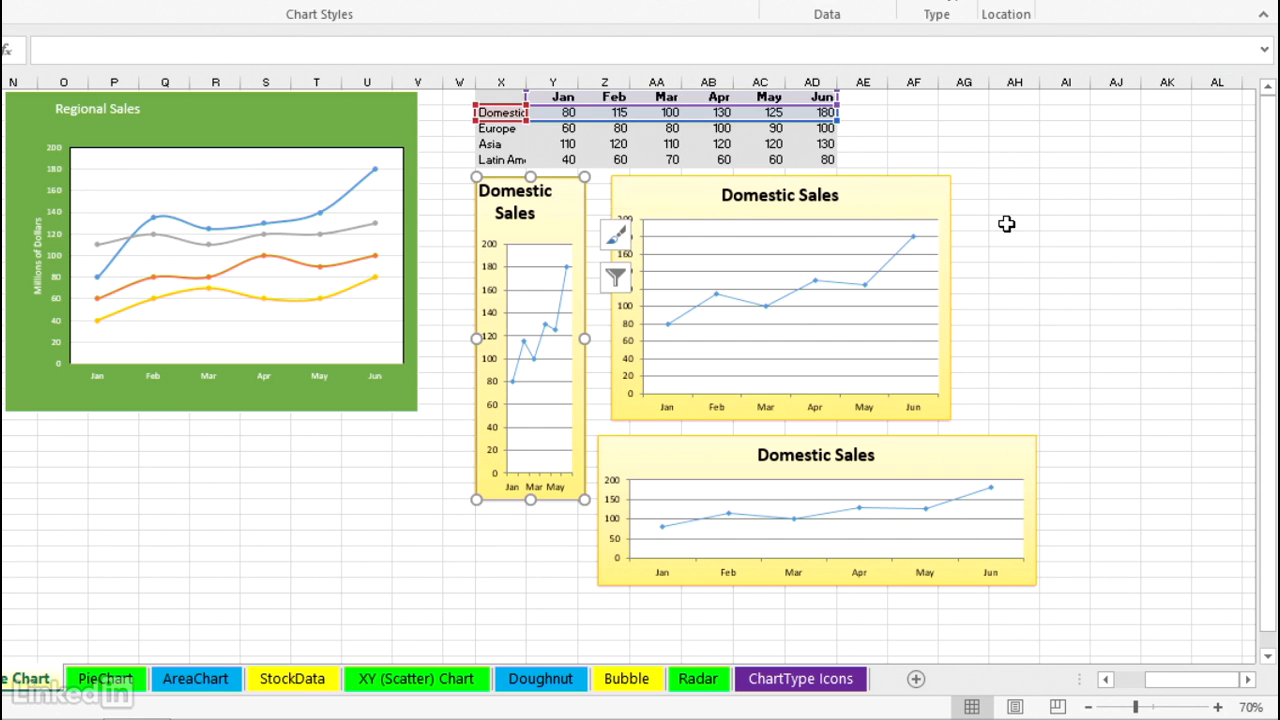
left_click(893, 207)
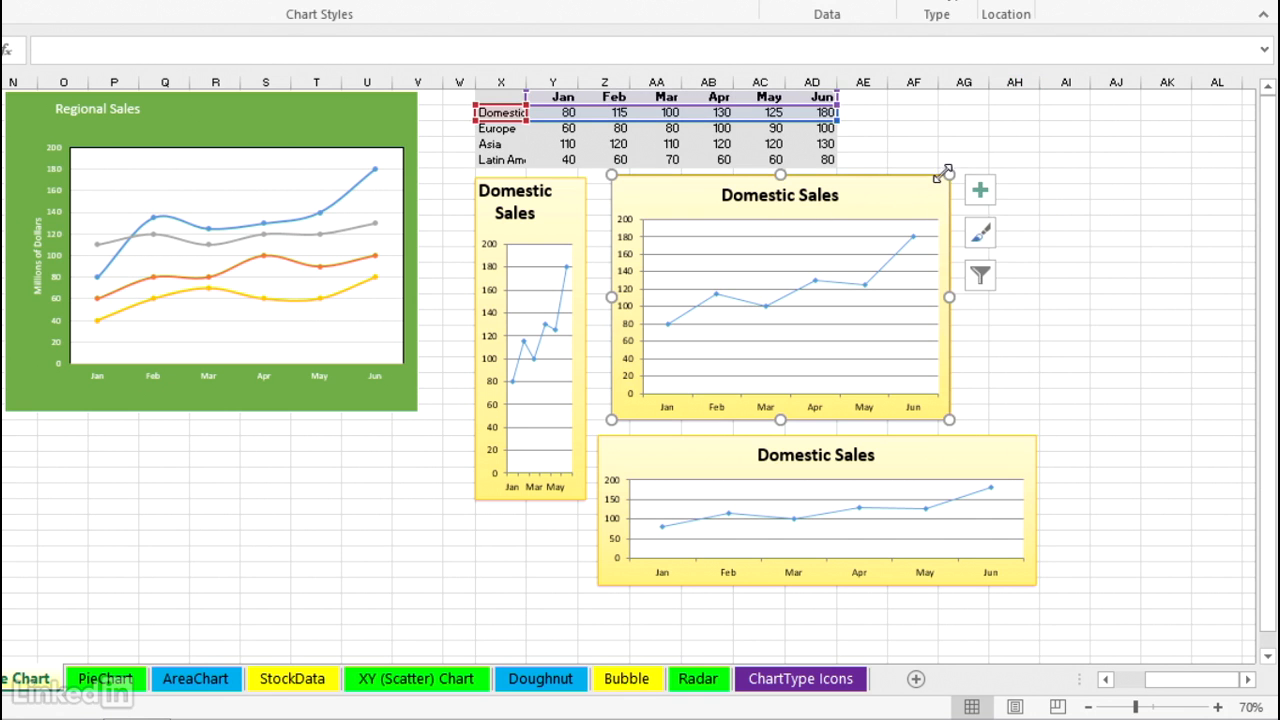
left_click_drag(948, 173, 750, 190)
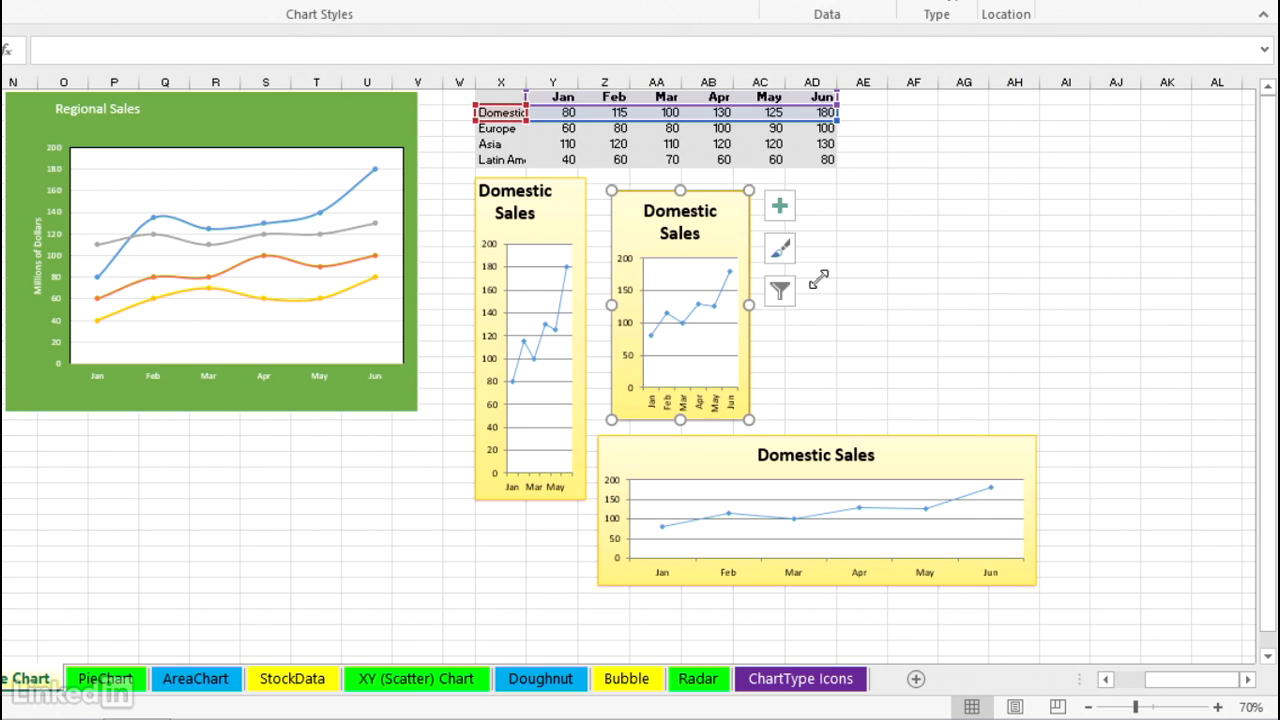
Undo the size changes on the medium Domestic Sales chart and deselect it.
key("ctrl+z")
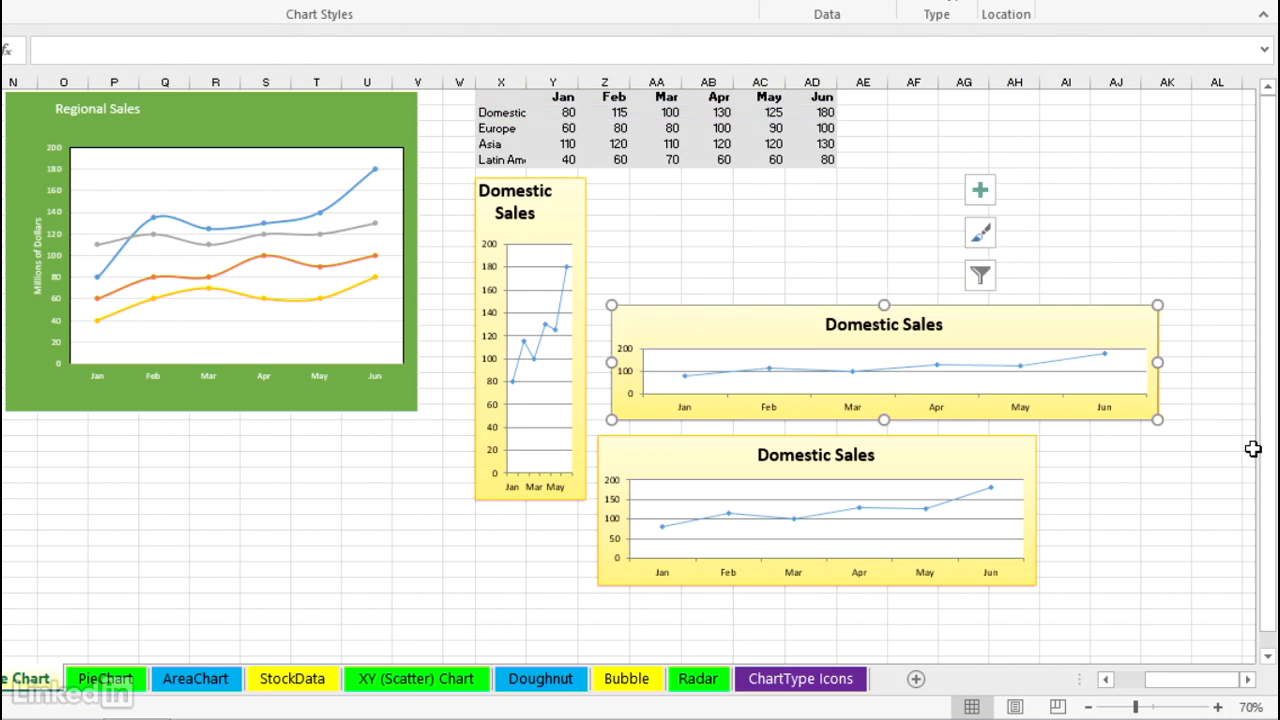
key("ctrl+z")
left_click(1171, 313)
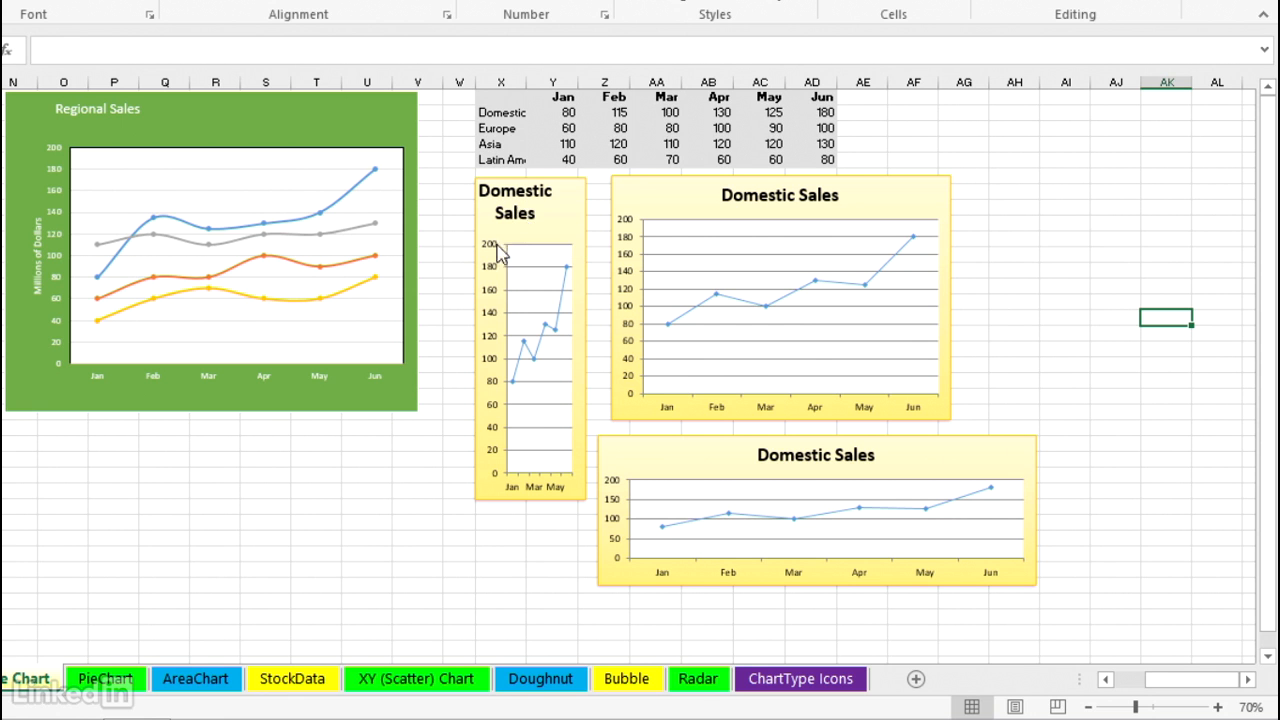
Set the tall Domestic Sales chart's vertical axis bounds to a minimum of 80 and a maximum of 180.
double_click(489, 343)
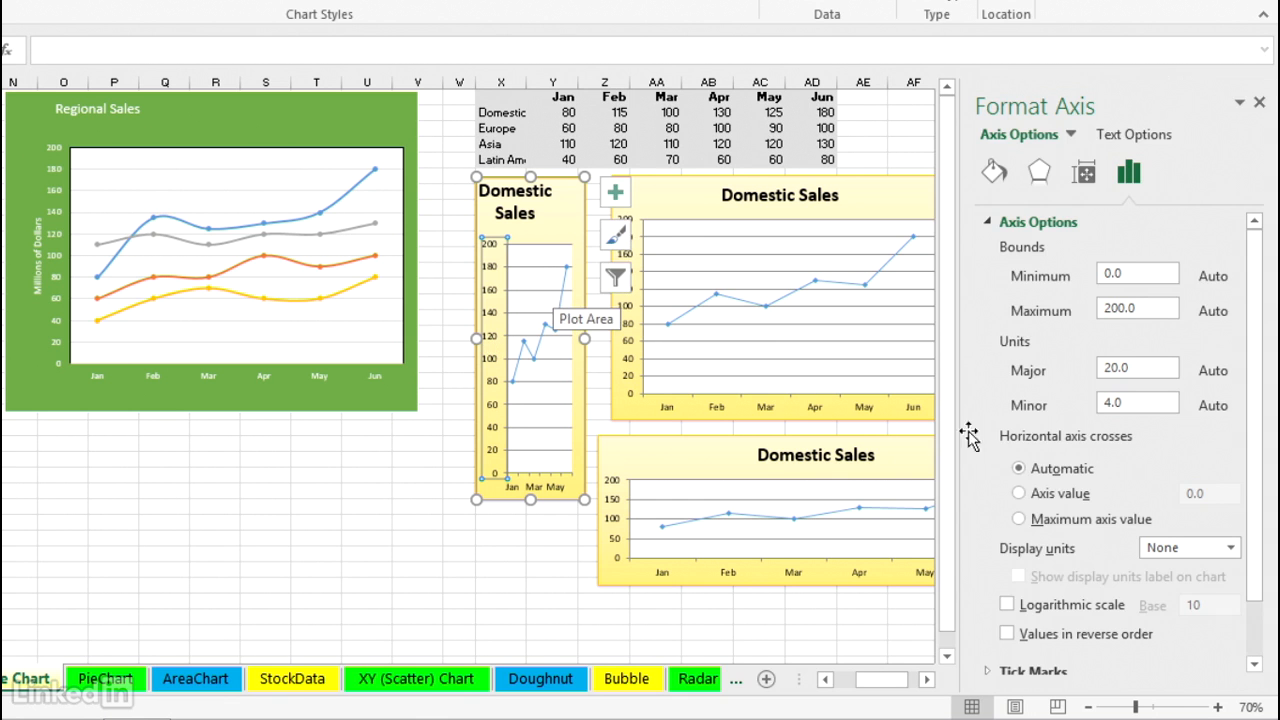
left_click_drag(1133, 275, 1095, 282)
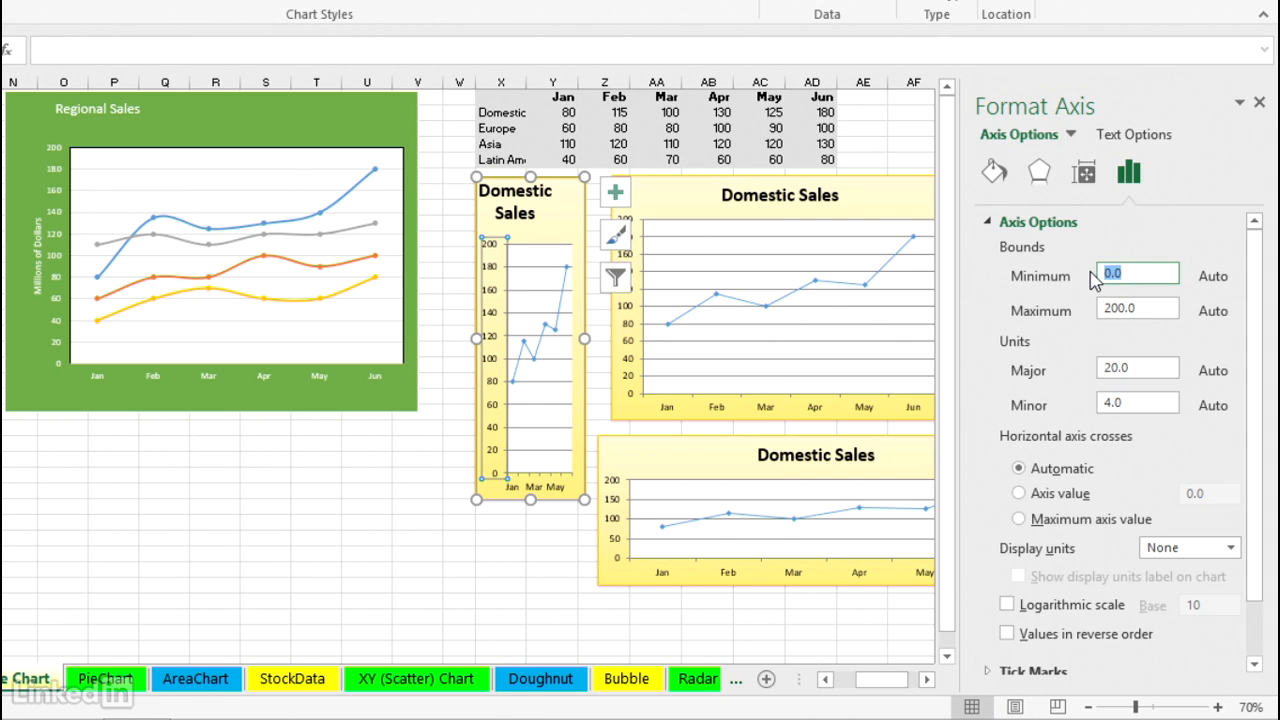
type("80")
left_click(1129, 308)
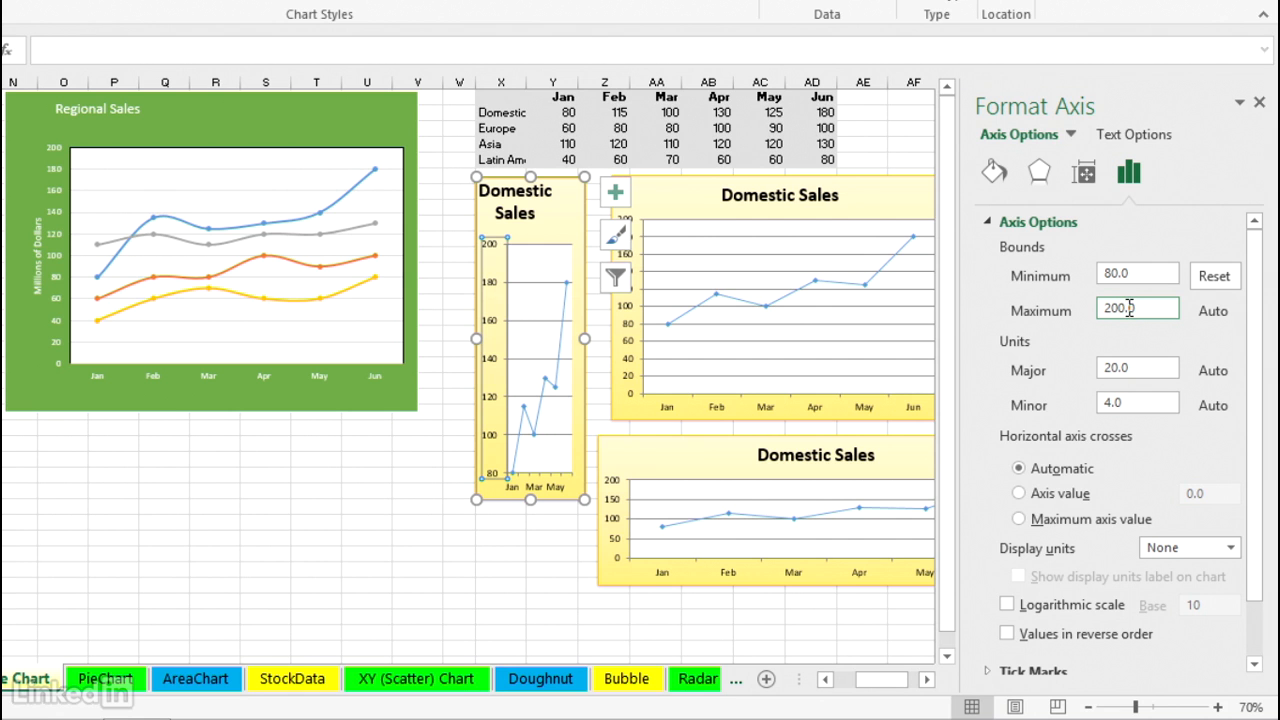
left_click_drag(1141, 308, 1104, 314)
type("180")
left_click(1124, 277)
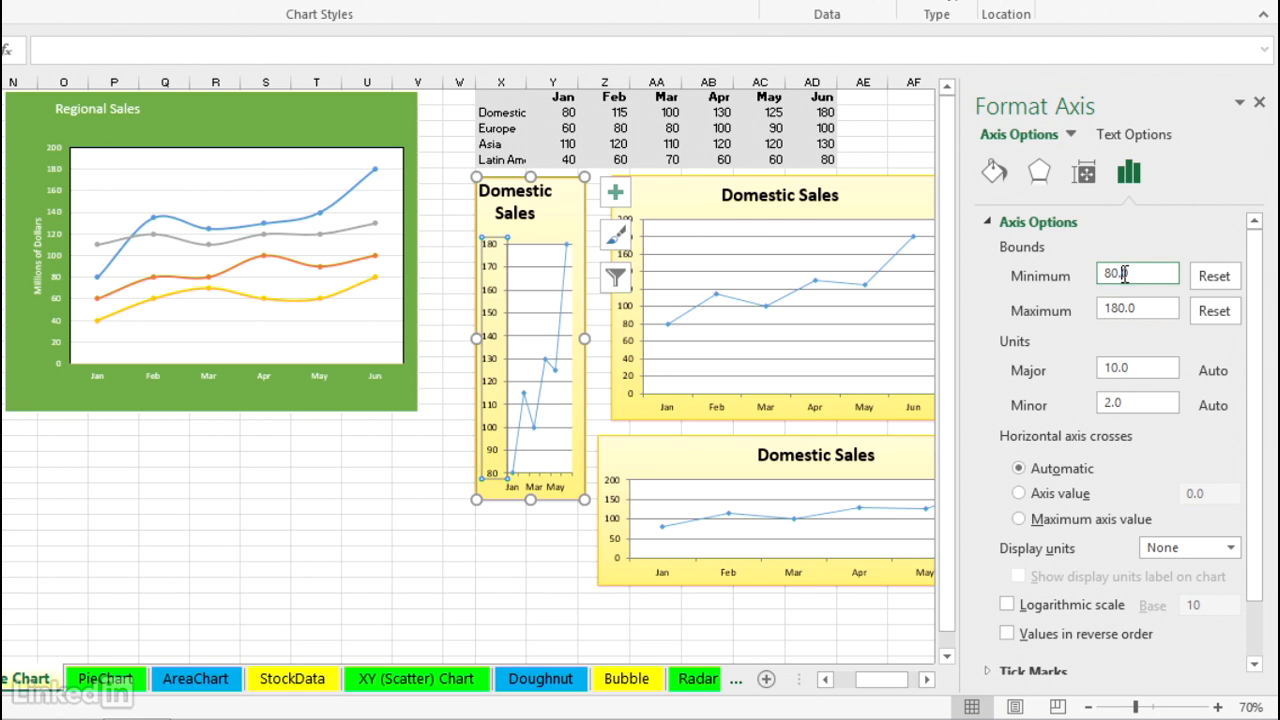
left_click(1259, 107)
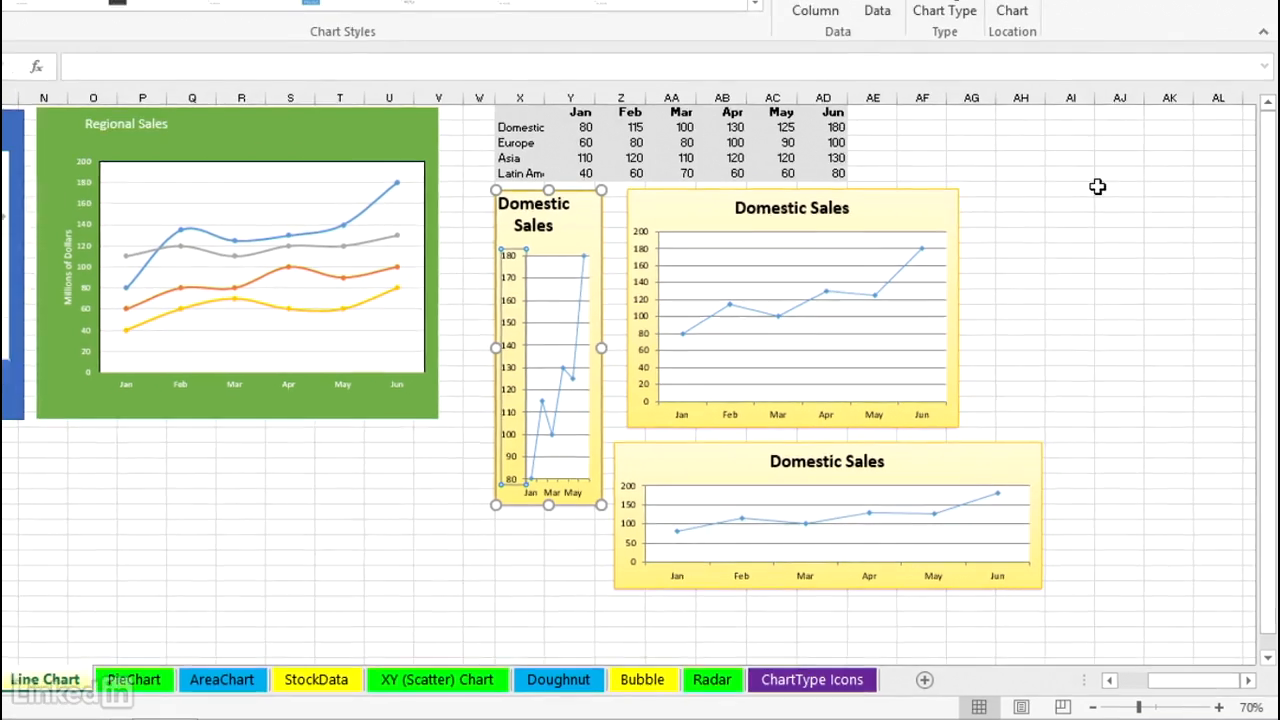
left_click(1095, 178)
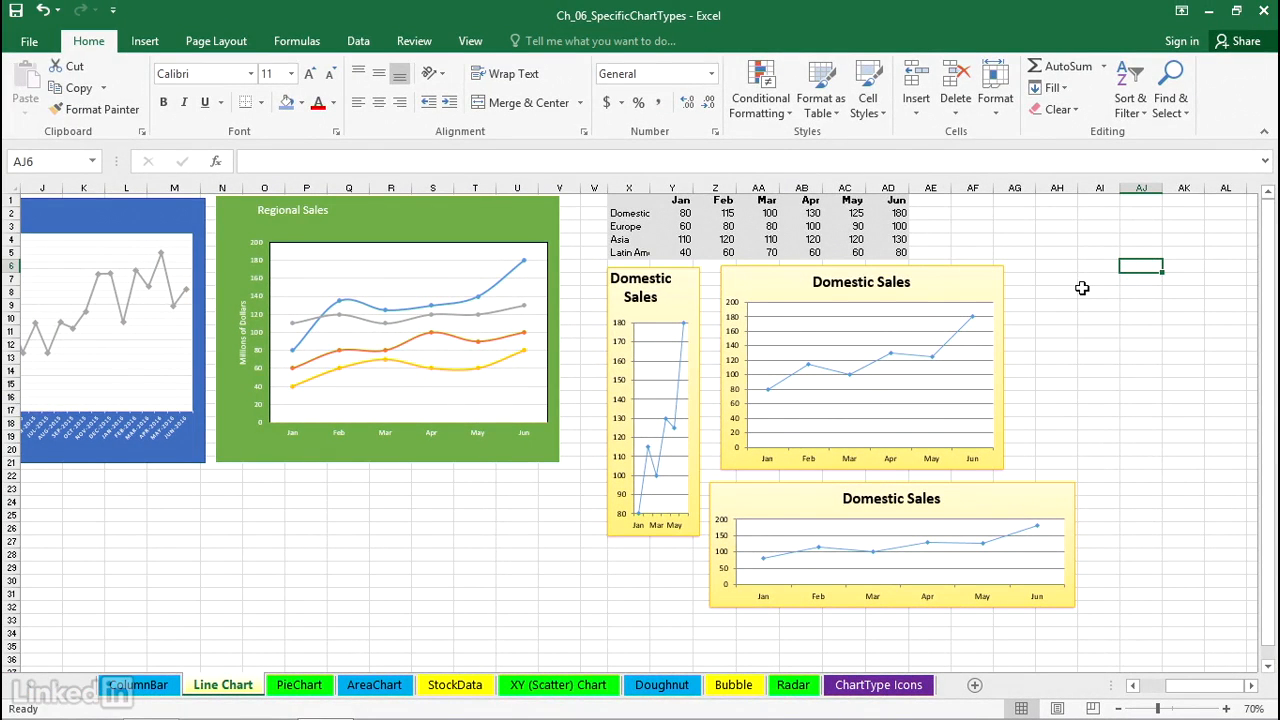
Switch the rows and columns of the medium Domestic Sales chart and switch them back.
left_click(981, 284)
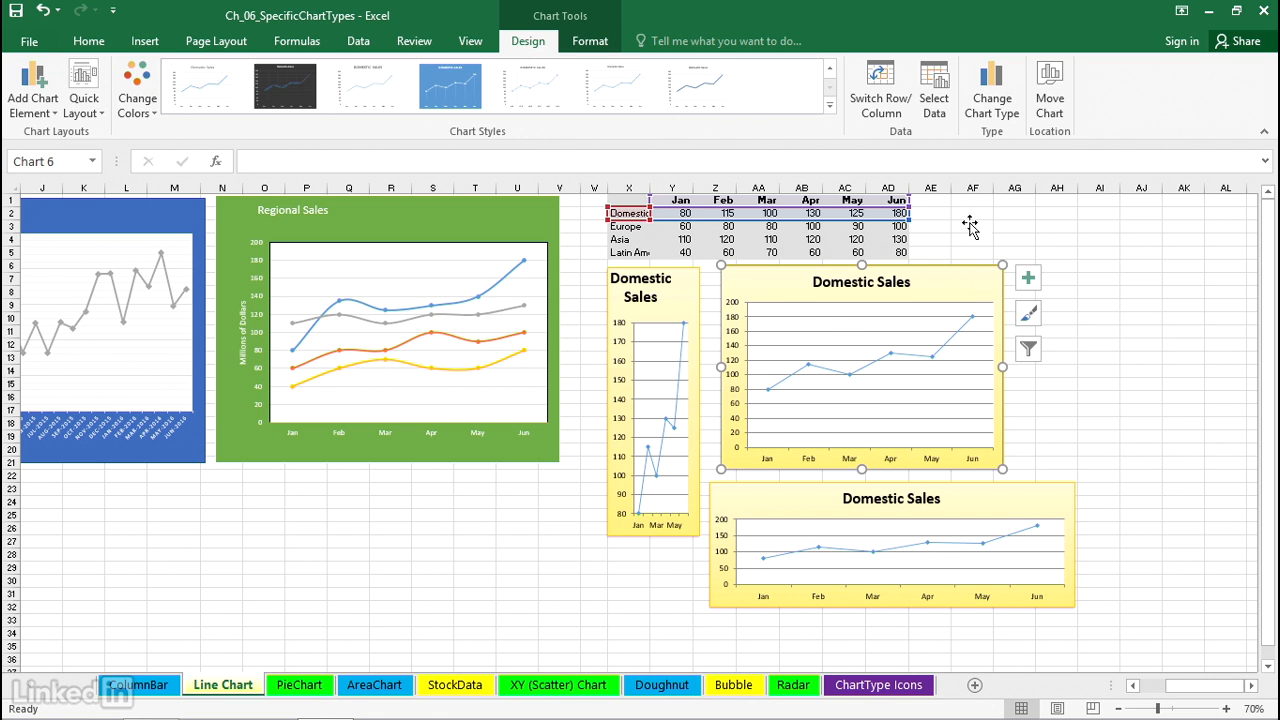
left_click(879, 90)
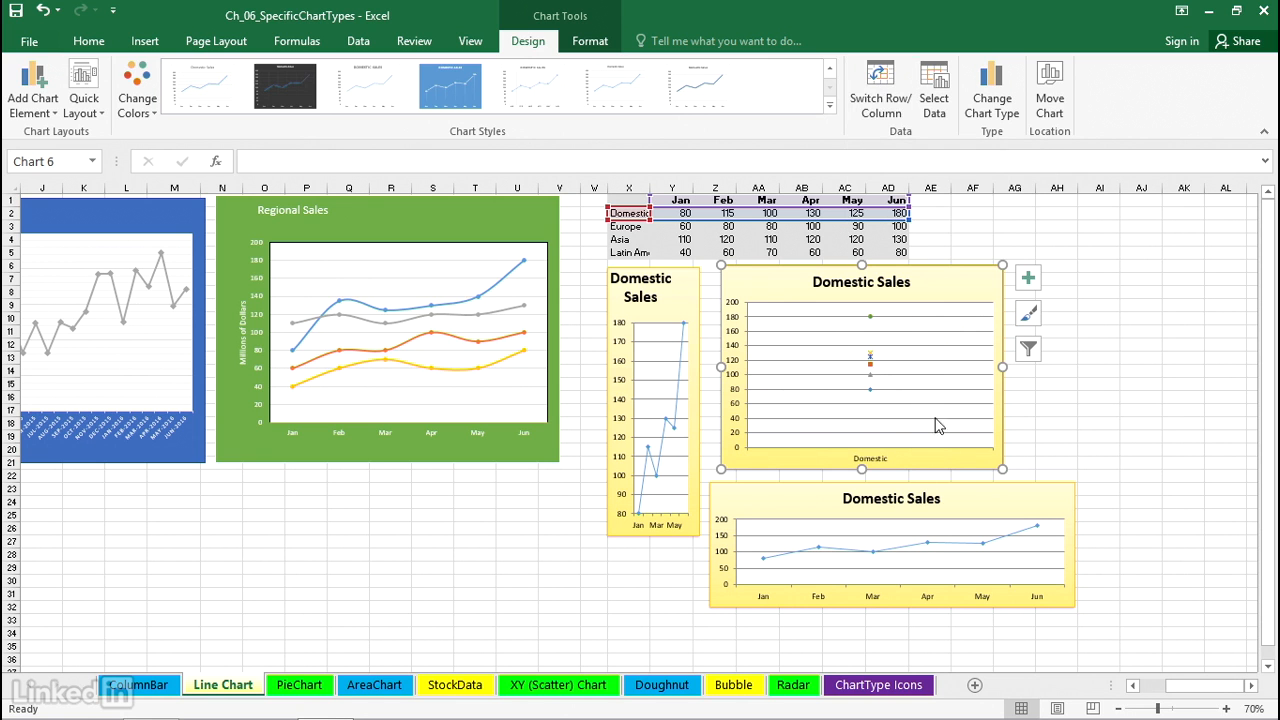
left_click(879, 90)
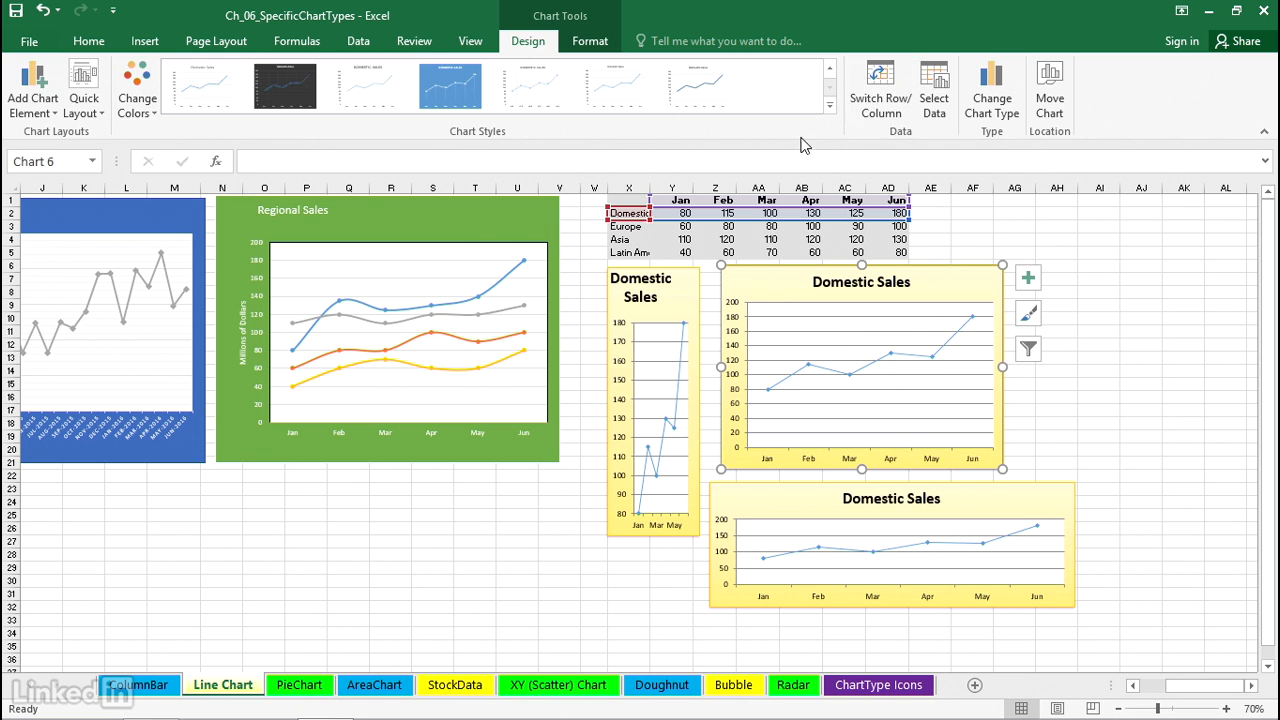
Switch rows and columns on the Regional Sales chart to plot regions along the category axis, and reverse the switch.
left_click(462, 223)
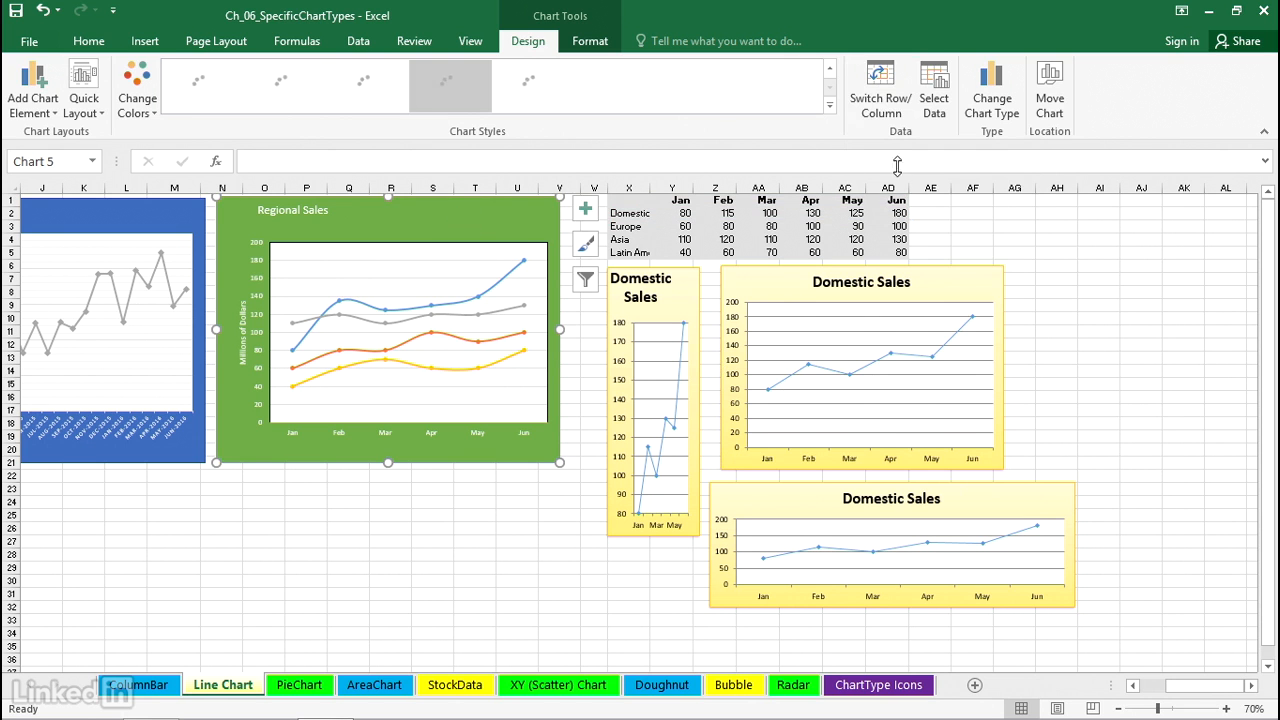
left_click(884, 90)
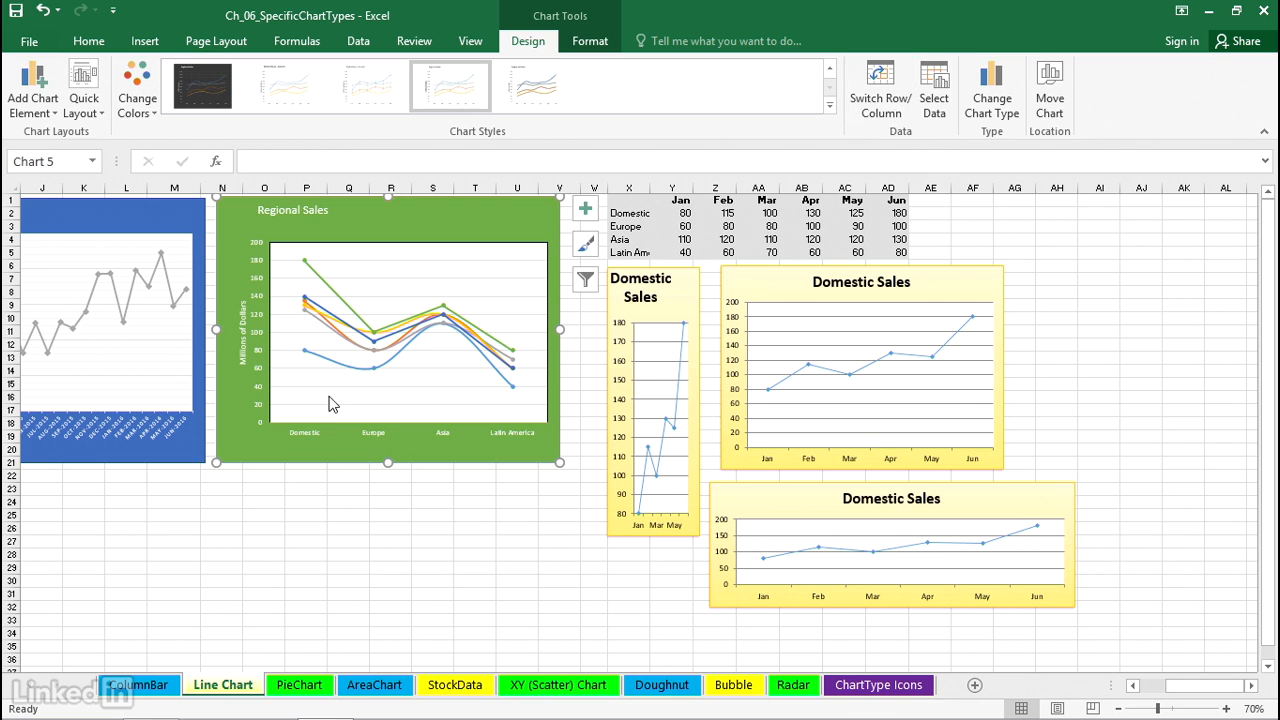
left_click(884, 90)
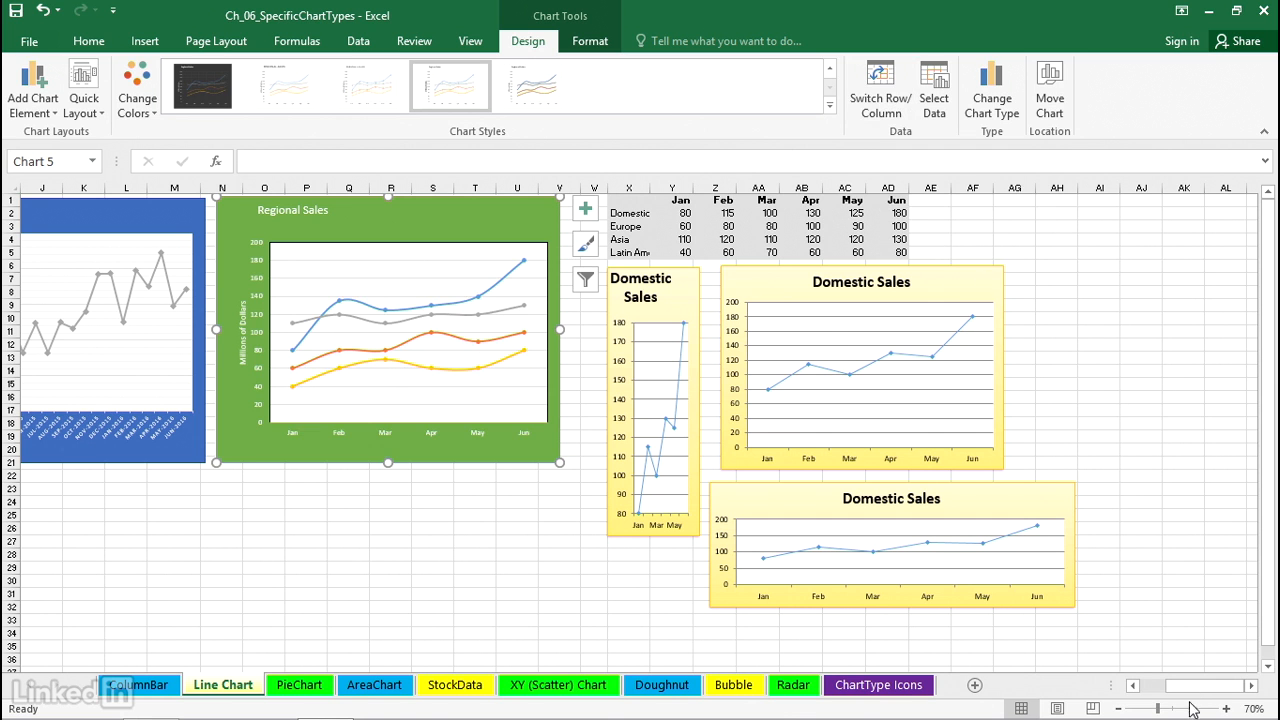
Review the Sales, Regional Sales and Domestic Sales line charts across the sheet and select the medium Domestic Sales chart.
left_click_drag(1203, 697, 1183, 697)
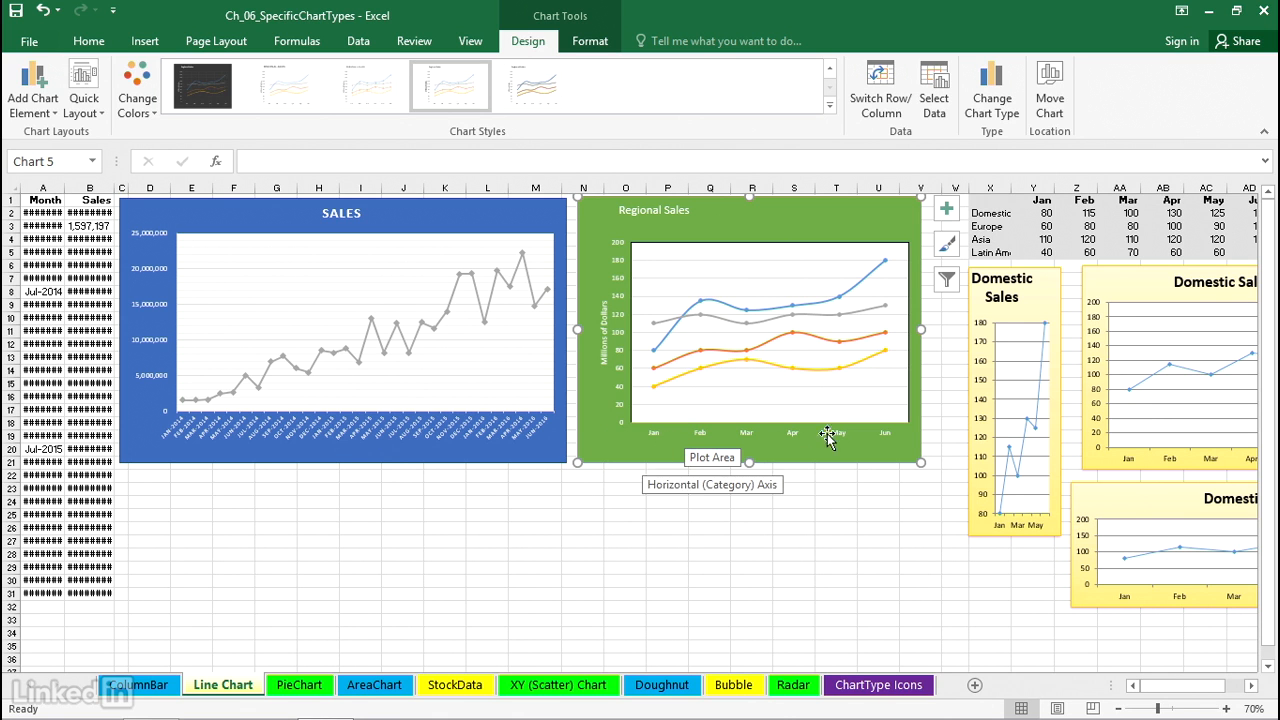
left_click(1251, 686)
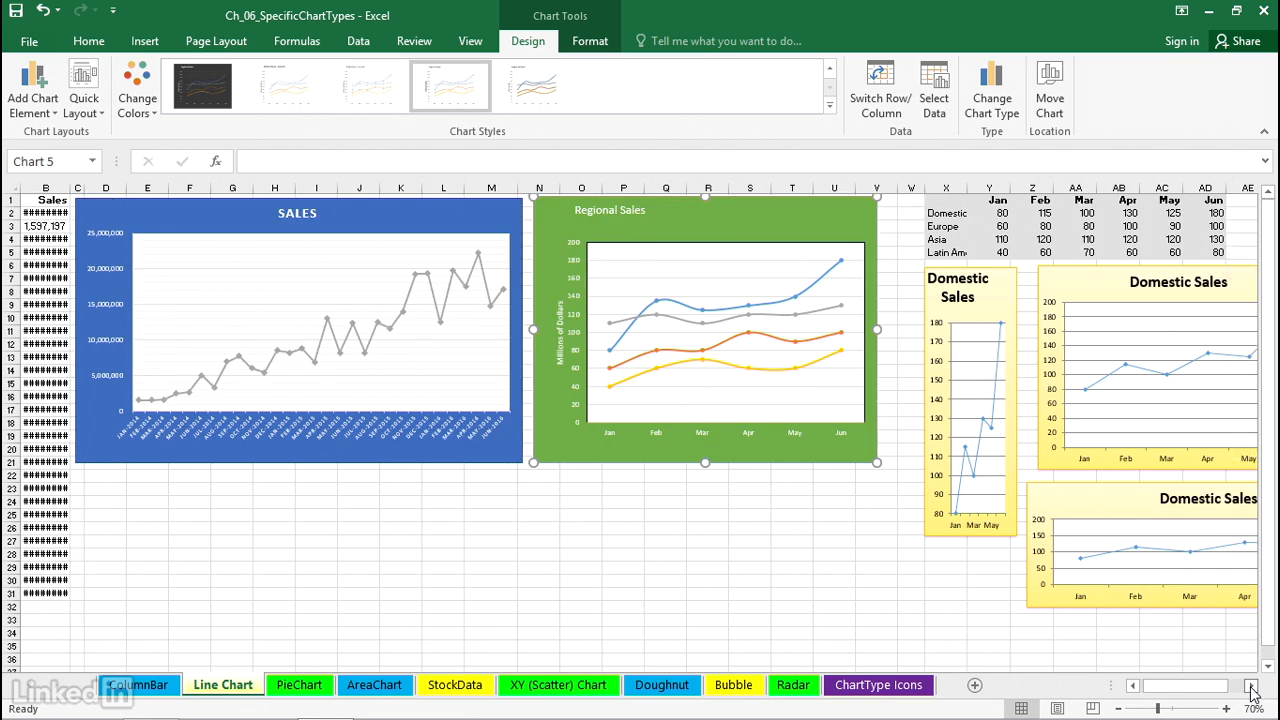
left_click(1251, 688)
left_click(1251, 688)
left_click(1251, 688)
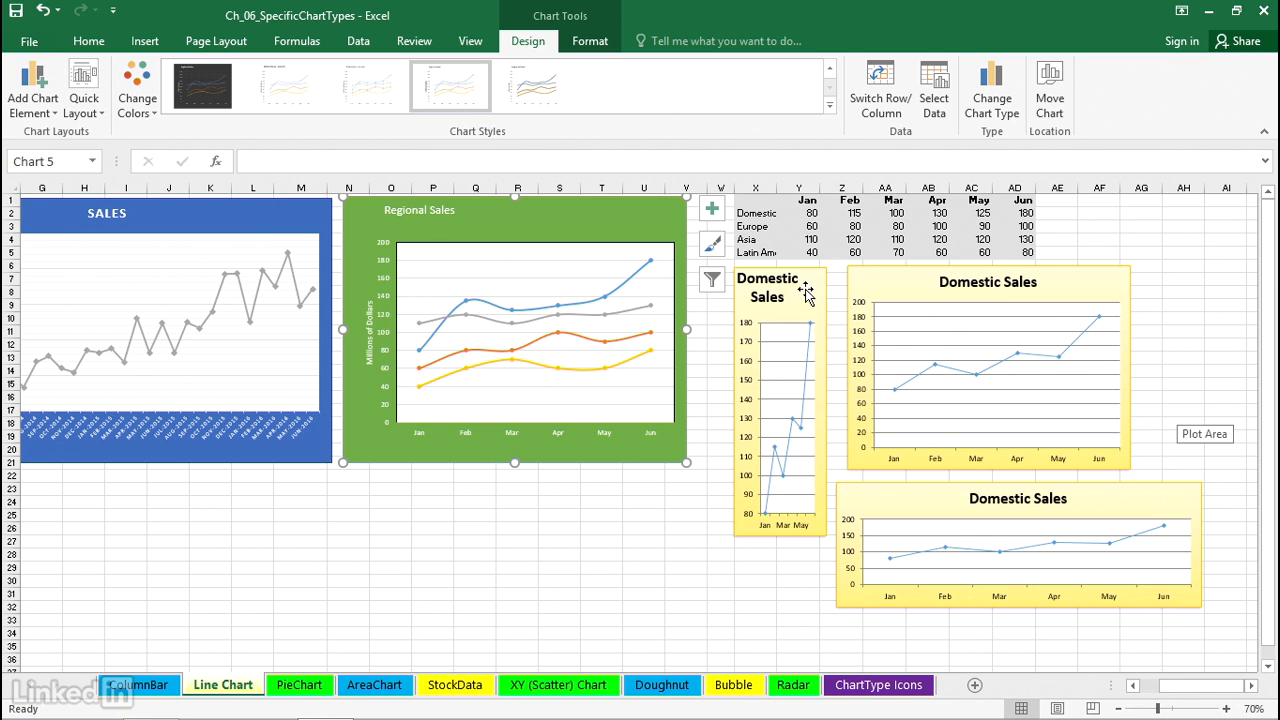
left_click(1110, 278)
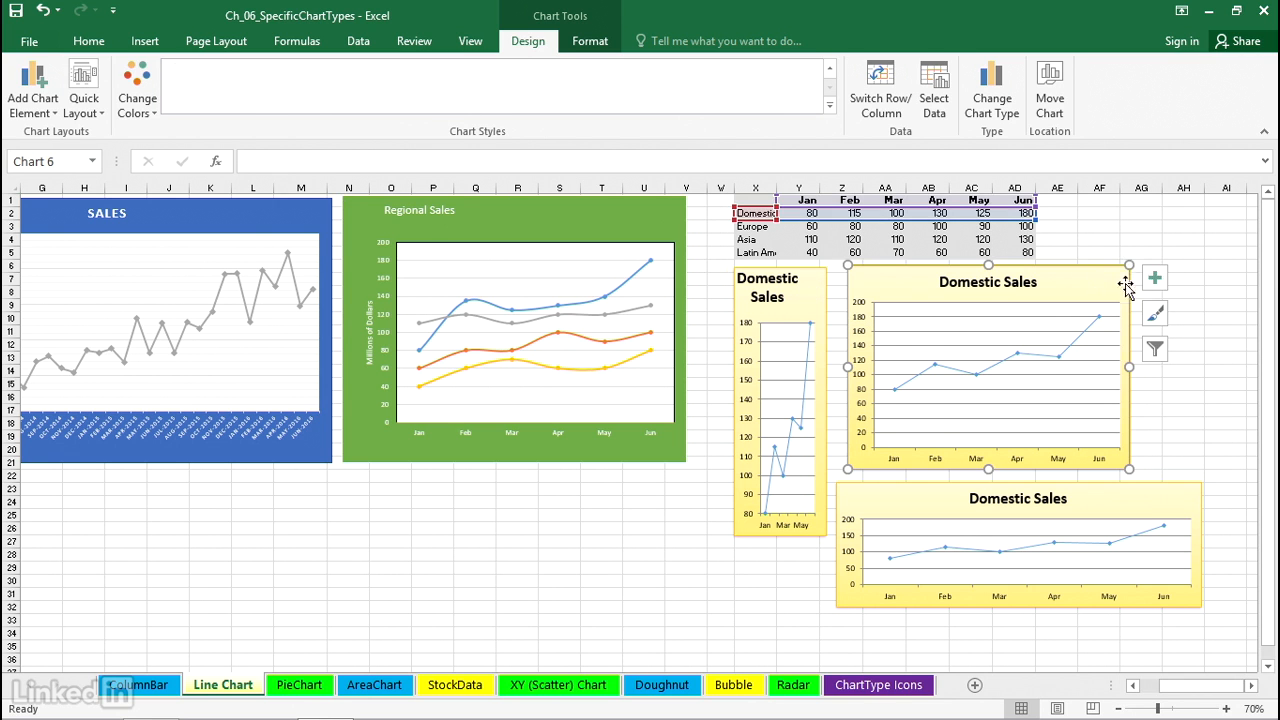